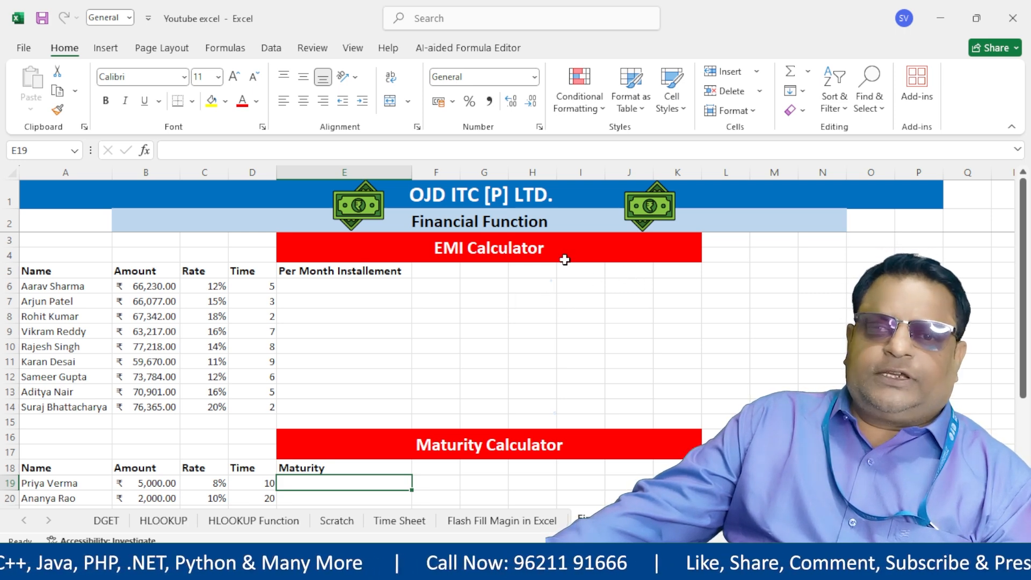
# - Append ": PMT( )" to the EMI Calculator heading
pyautogui.click(574, 327)
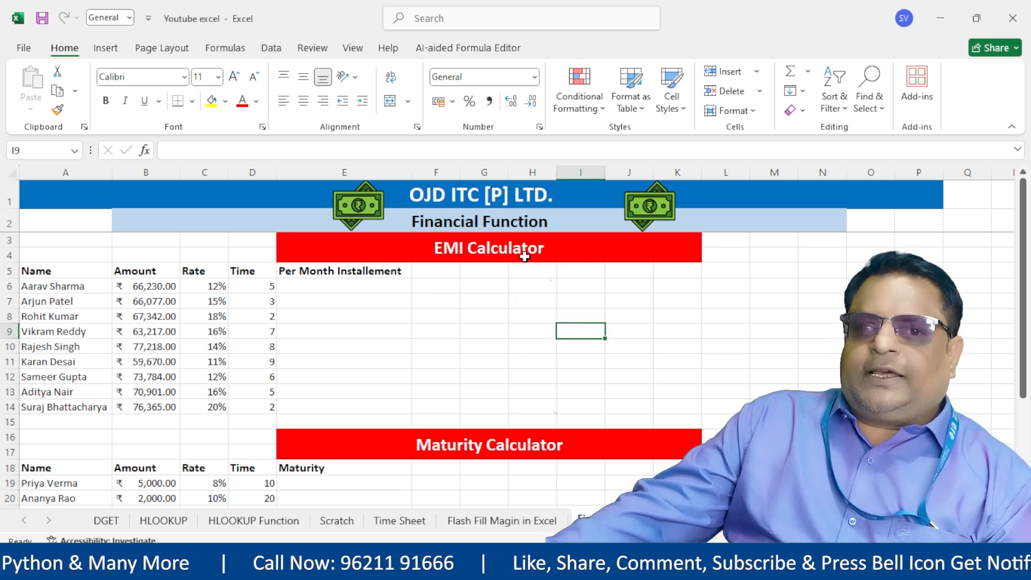
pyautogui.doubleClick(553, 250)
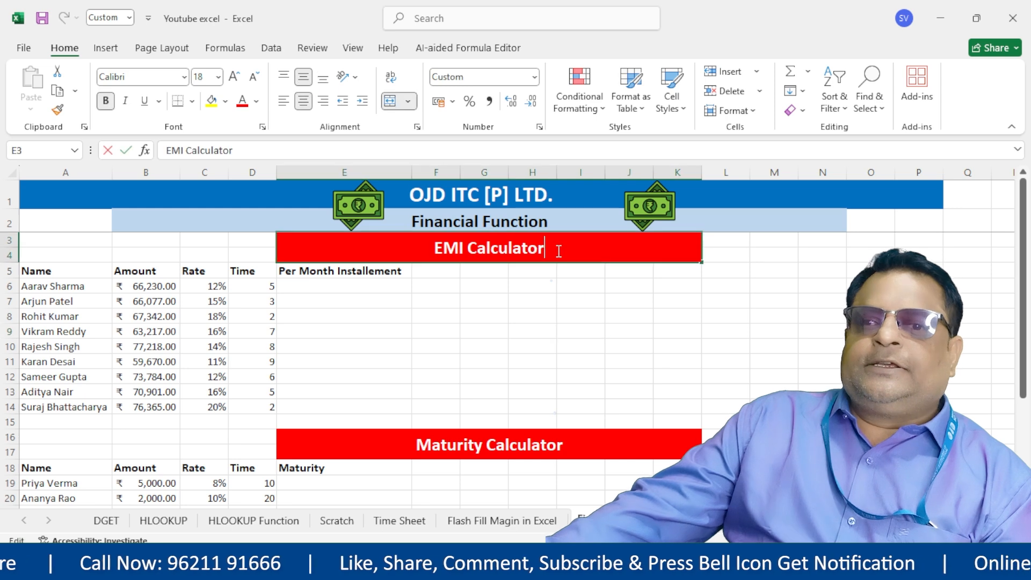
pyautogui.write(': PM')
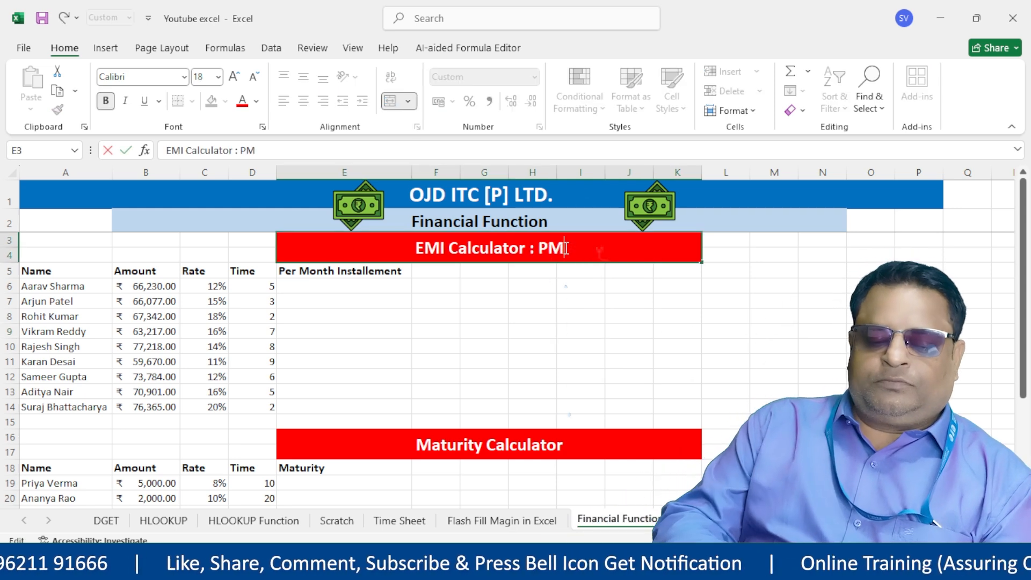
pyautogui.write('T( )')
pyautogui.press('Return')
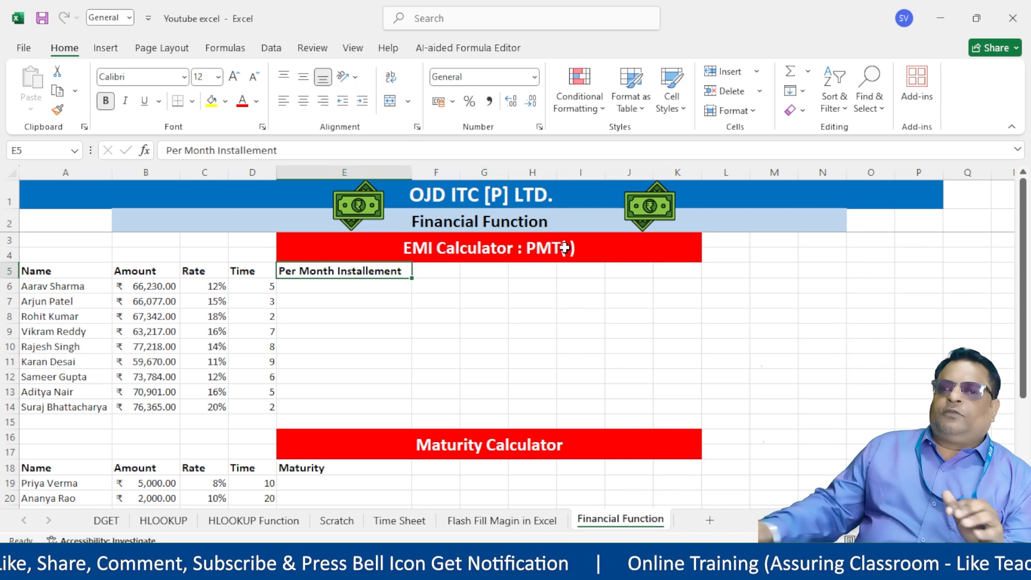
# - Append ": FV( )" to the Maturity Calculator heading
pyautogui.doubleClick(606, 447)
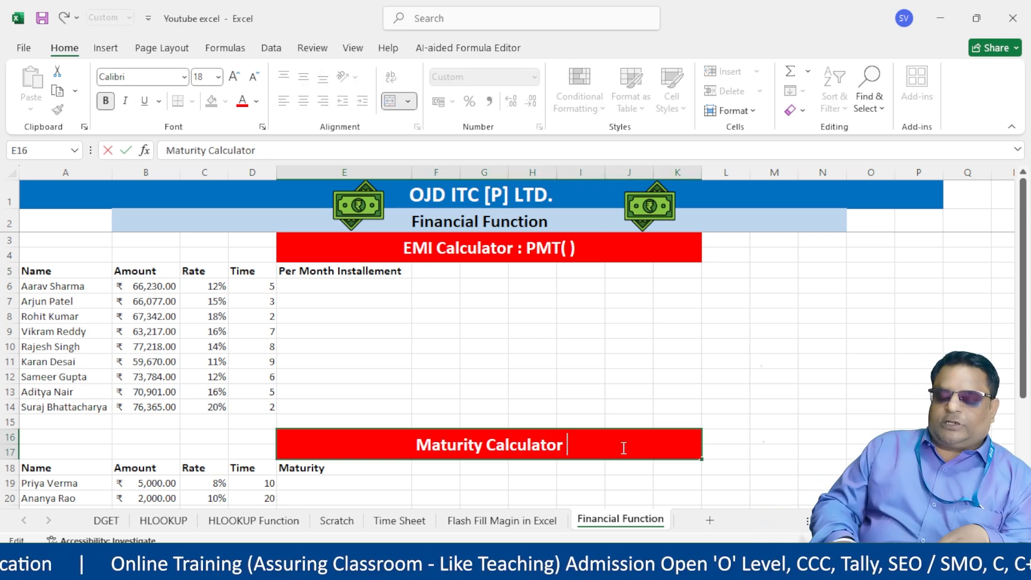
pyautogui.write(':')
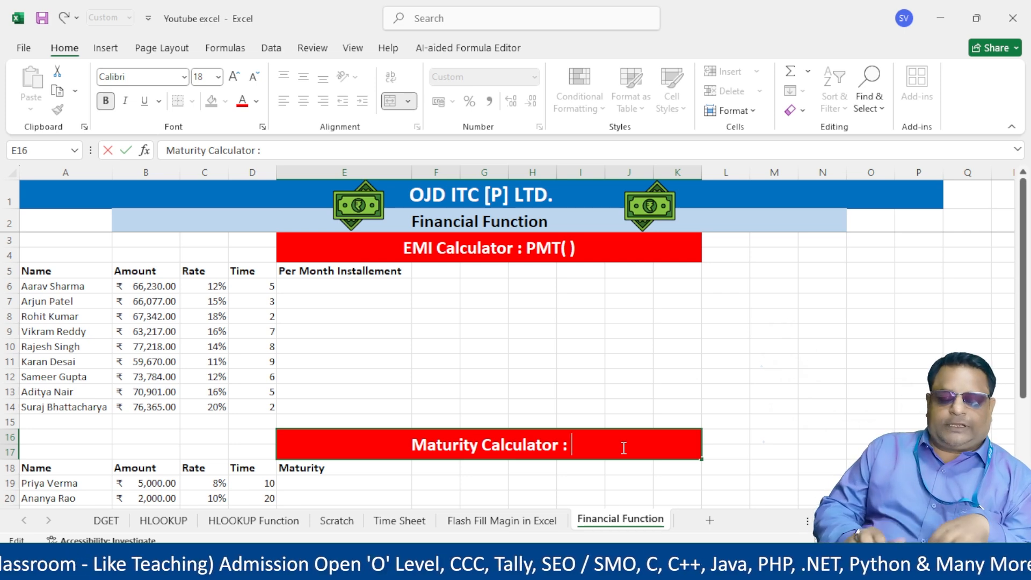
pyautogui.write(' FV( )')
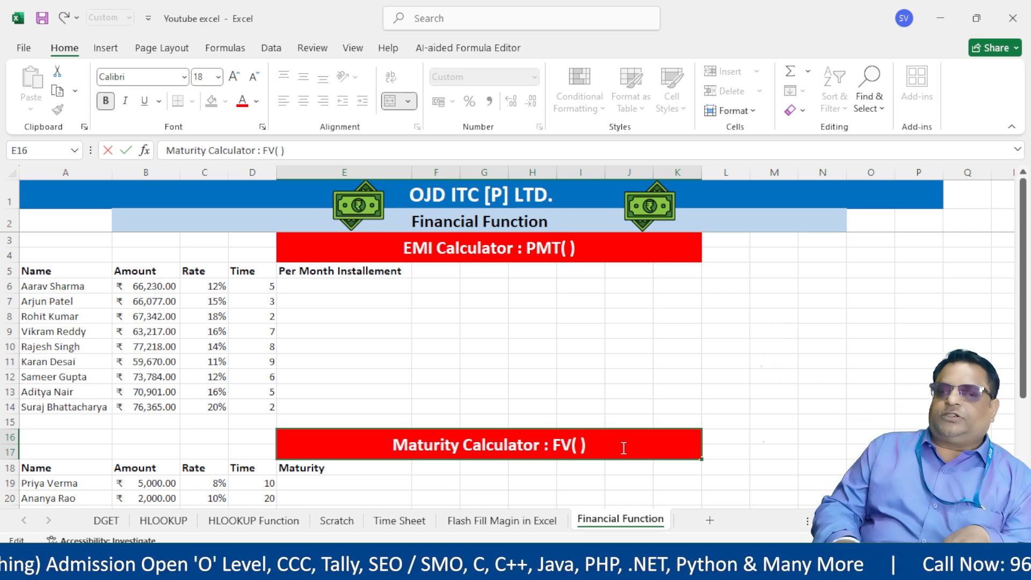
pyautogui.press('Return')
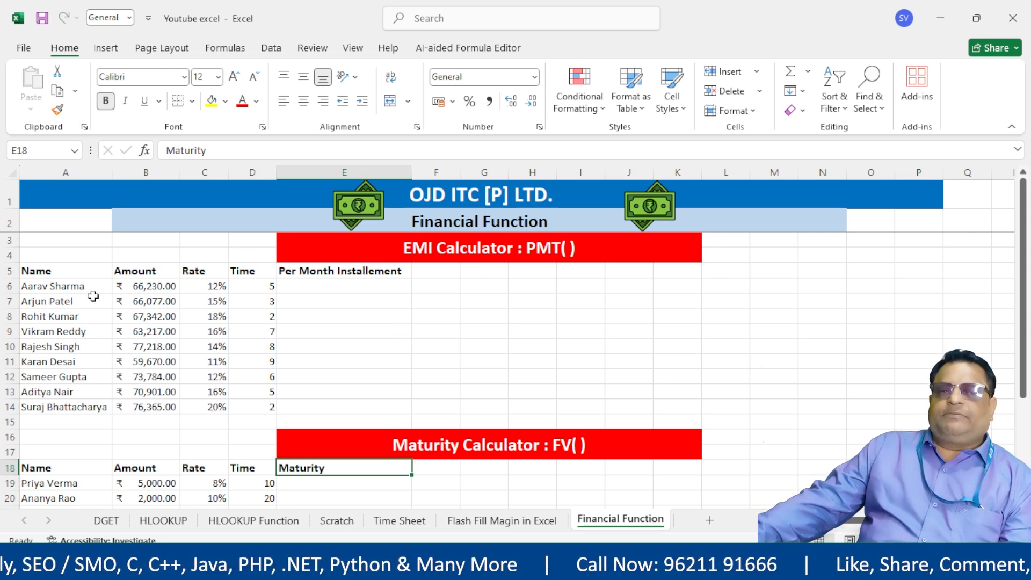
# - Review the Name, Amount, Rate and Time columns of the EMI Calculator table
pyautogui.moveTo(75, 271); pyautogui.dragTo(70, 407)
pyautogui.moveTo(147, 272); pyautogui.dragTo(152, 424)
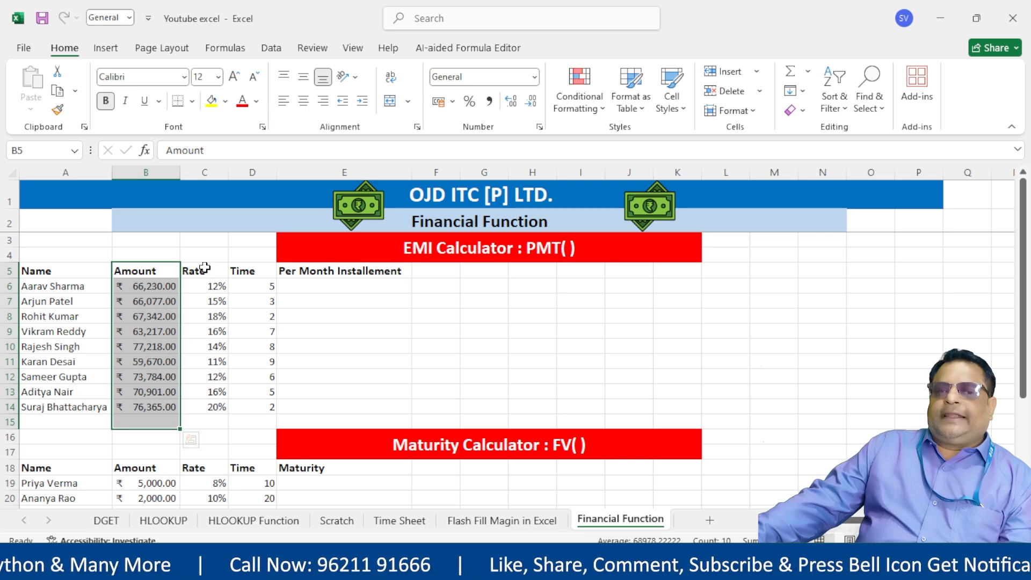
pyautogui.moveTo(203, 271); pyautogui.dragTo(210, 437)
pyautogui.moveTo(255, 273); pyautogui.dragTo(266, 420)
pyautogui.click(306, 347)
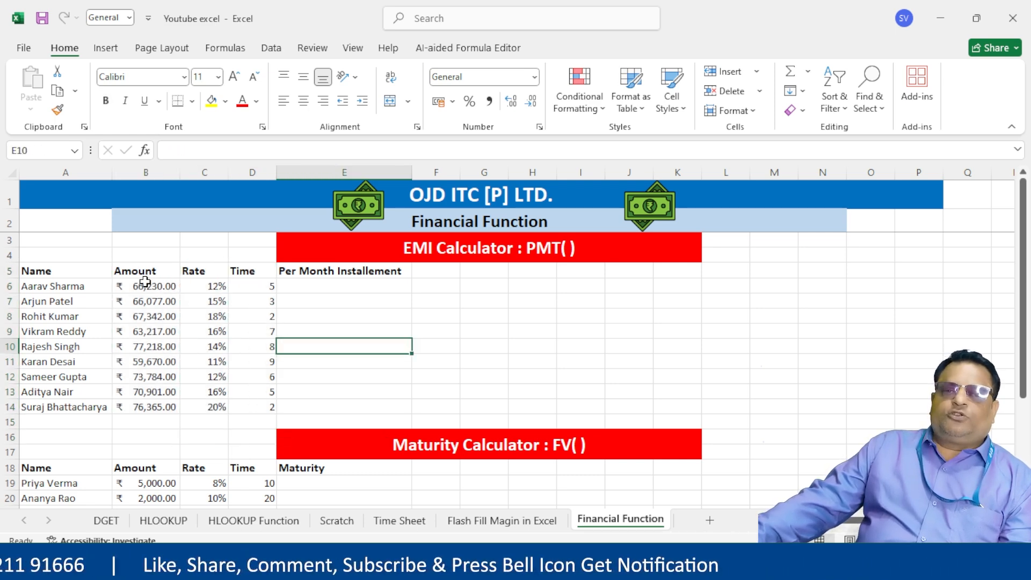
pyautogui.moveTo(143, 271); pyautogui.dragTo(161, 398)
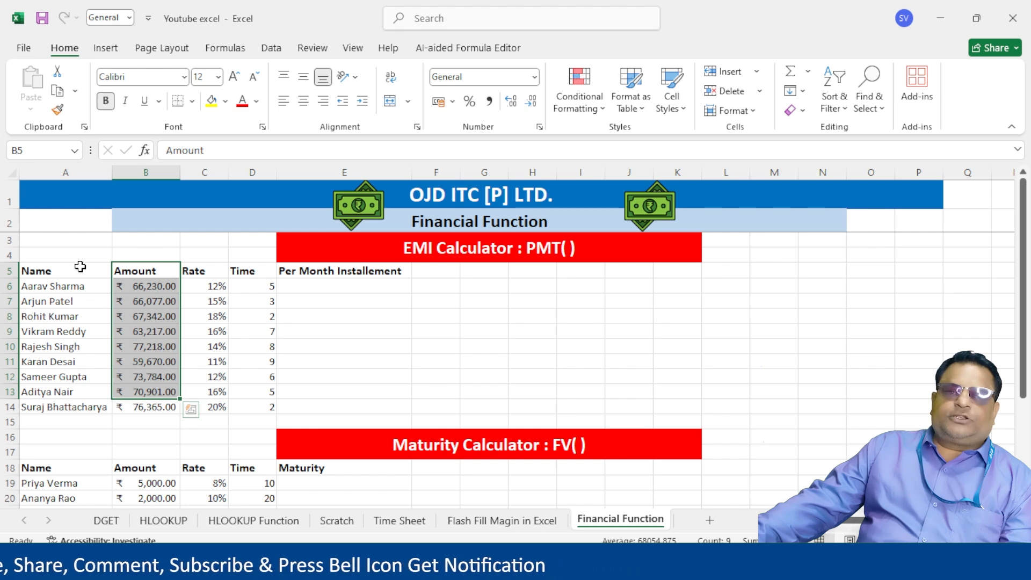
pyautogui.moveTo(75, 271); pyautogui.dragTo(80, 419)
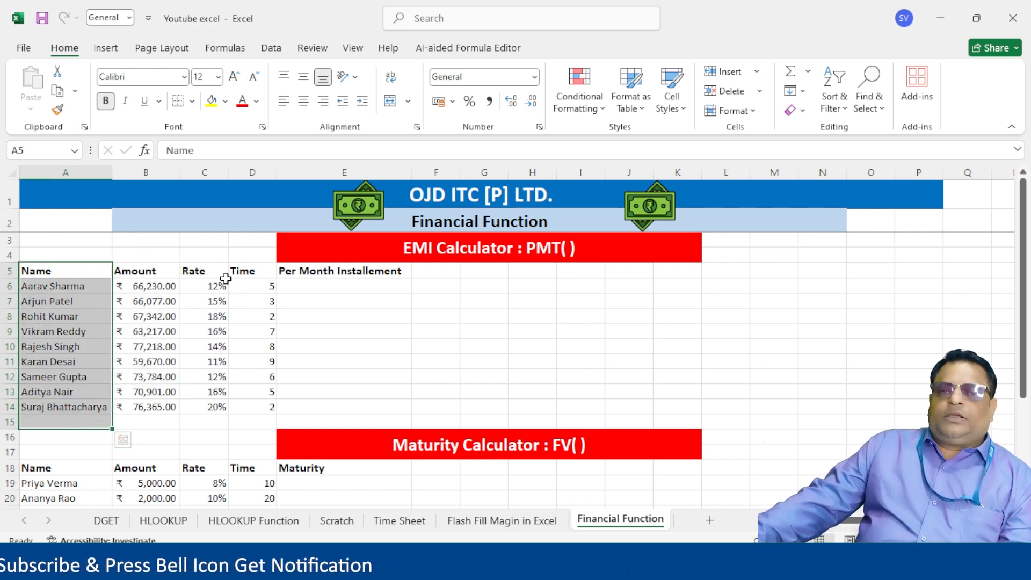
pyautogui.moveTo(207, 272); pyautogui.dragTo(204, 403)
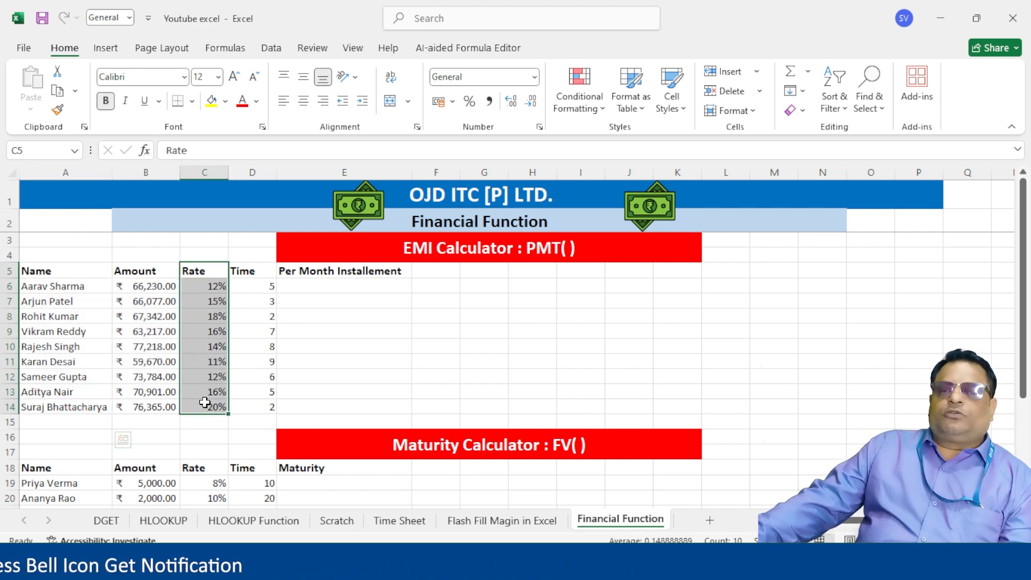
pyautogui.click(211, 275)
pyautogui.click(245, 272)
pyautogui.moveTo(253, 274); pyautogui.dragTo(253, 400)
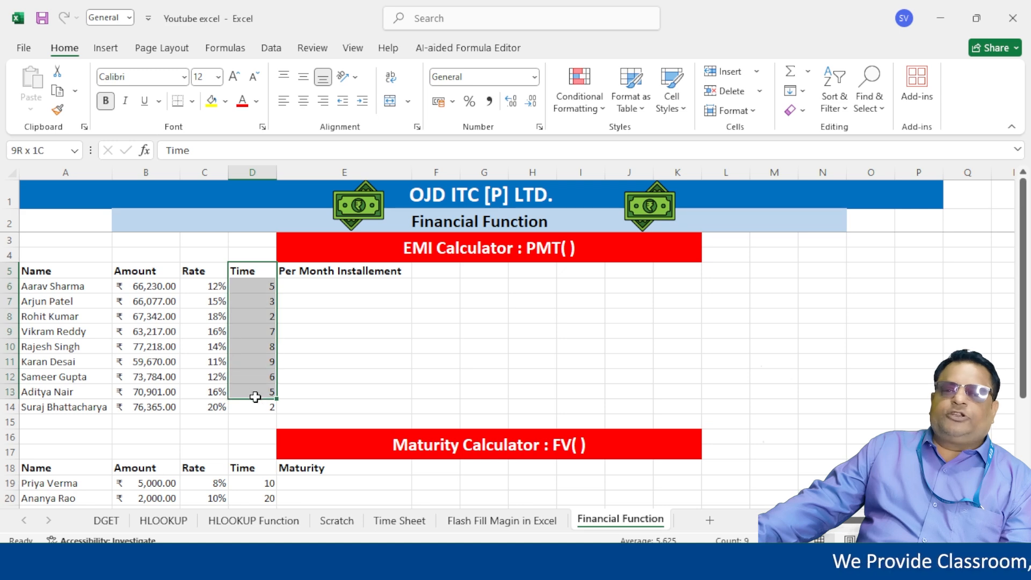
pyautogui.click(261, 270)
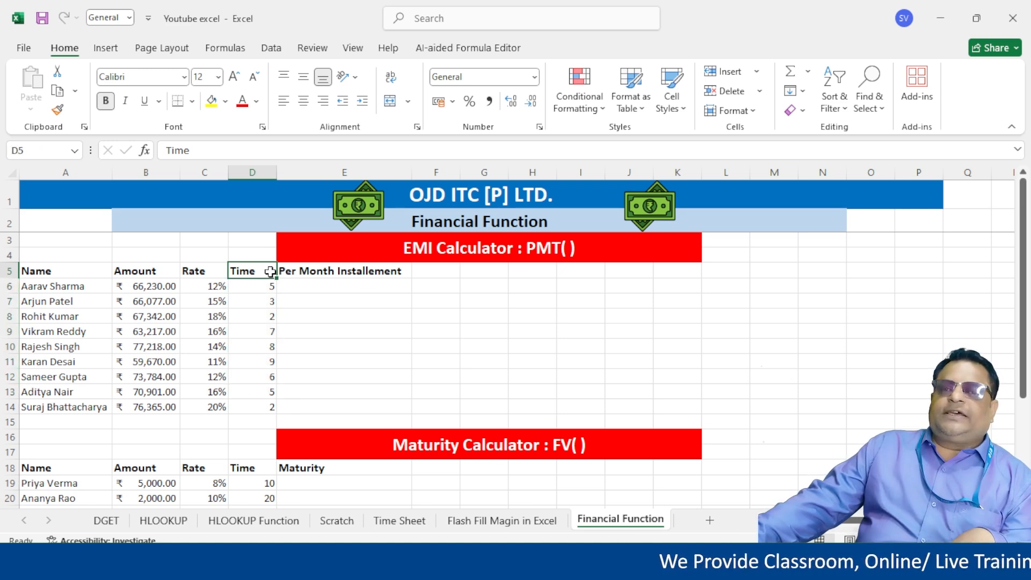
pyautogui.doubleClick(266, 271)
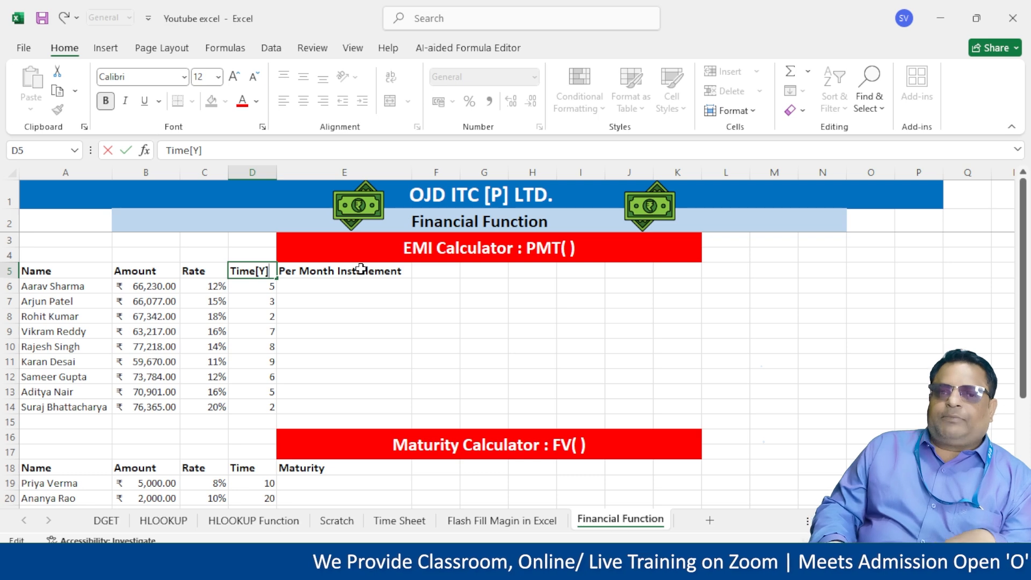
pyautogui.press('BackSpace')
pyautogui.press('BackSpace')
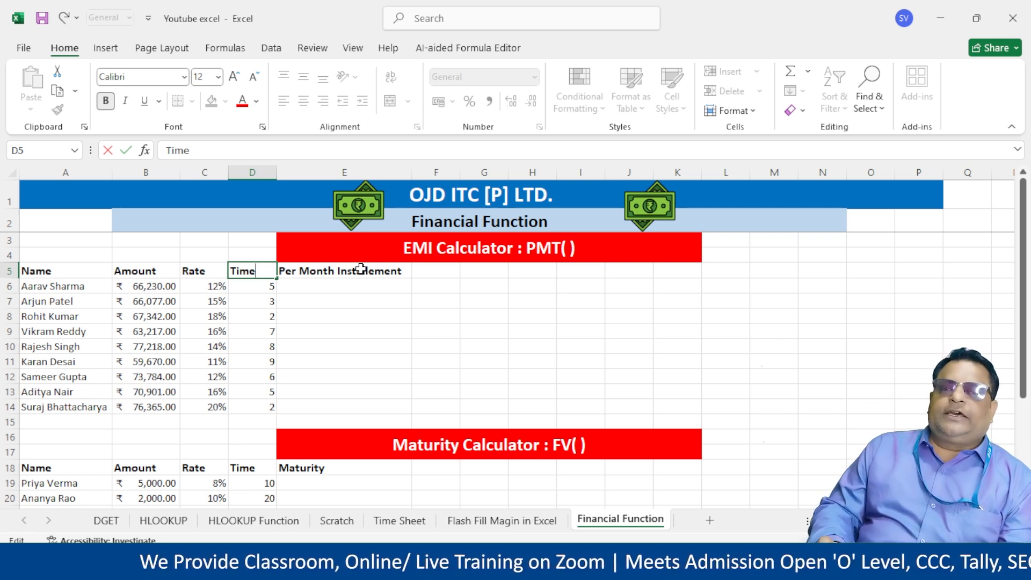
pyautogui.press('Return')
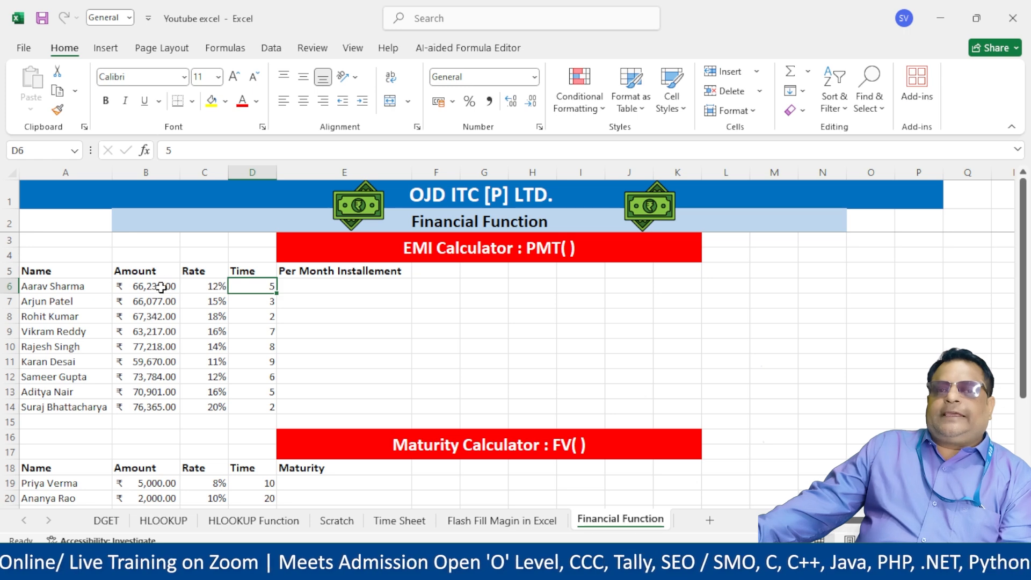
# - Calculate the first borrower's per-month installment in E6 with the formula =PMT(C6/12,D6*12,-B6)
pyautogui.moveTo(161, 287); pyautogui.dragTo(157, 407)
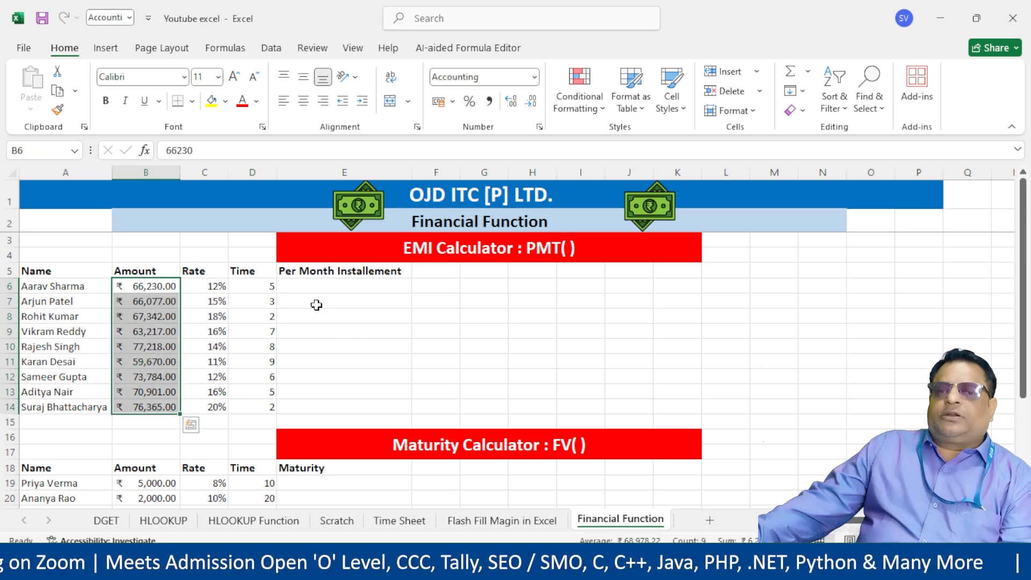
pyautogui.click(323, 286)
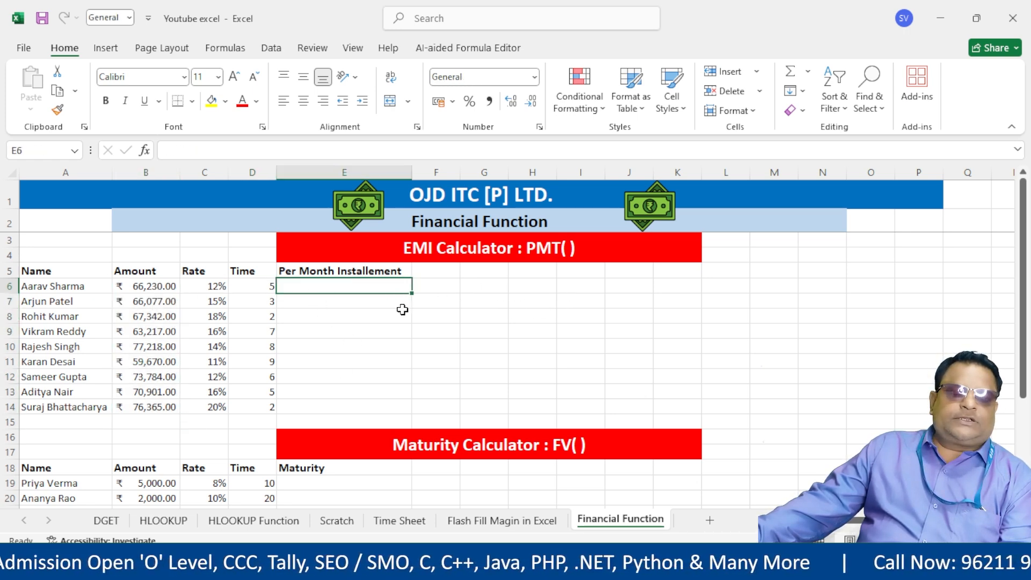
pyautogui.write('=')
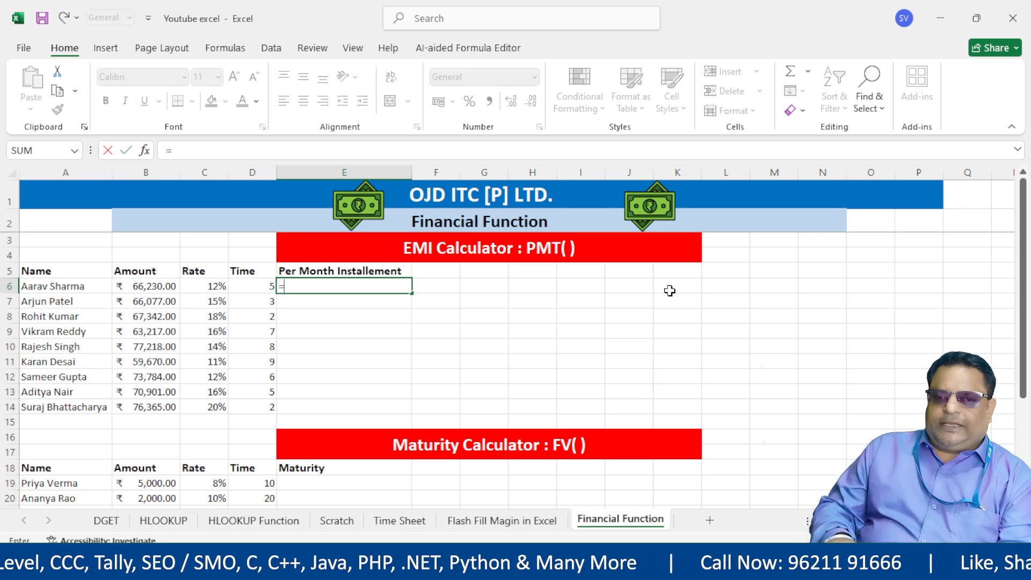
pyautogui.write('pmt')
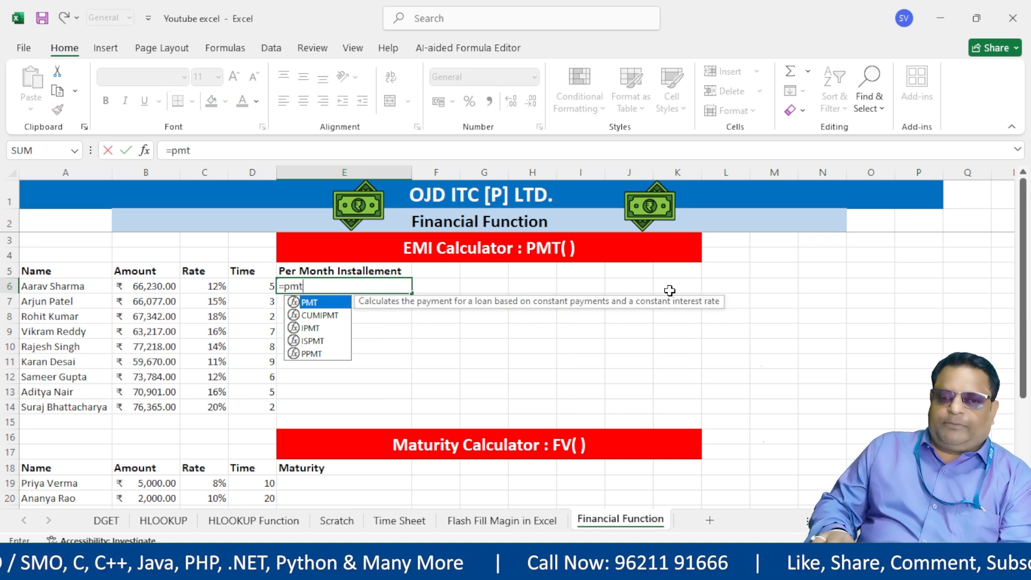
pyautogui.write('(')
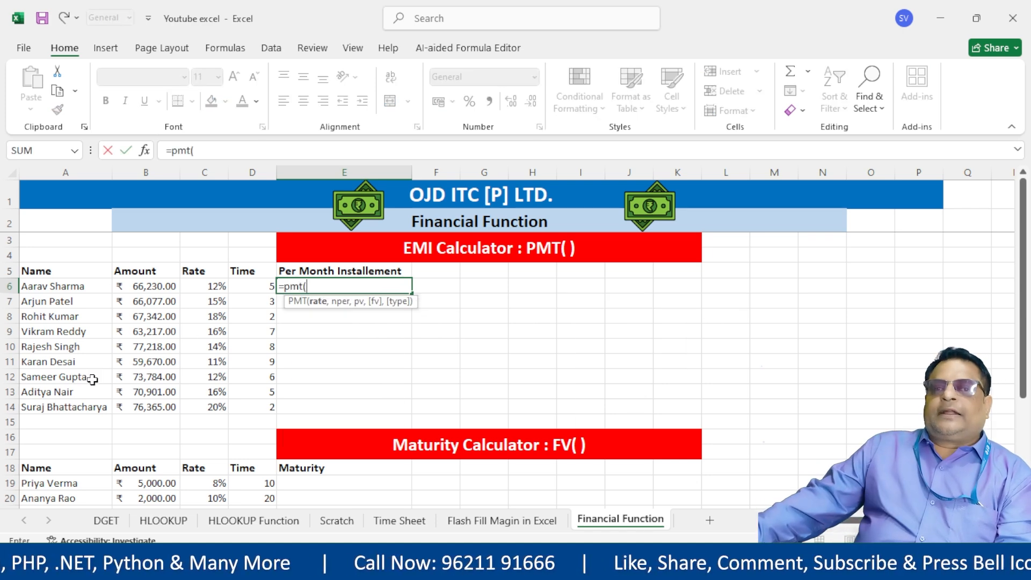
pyautogui.click(207, 285)
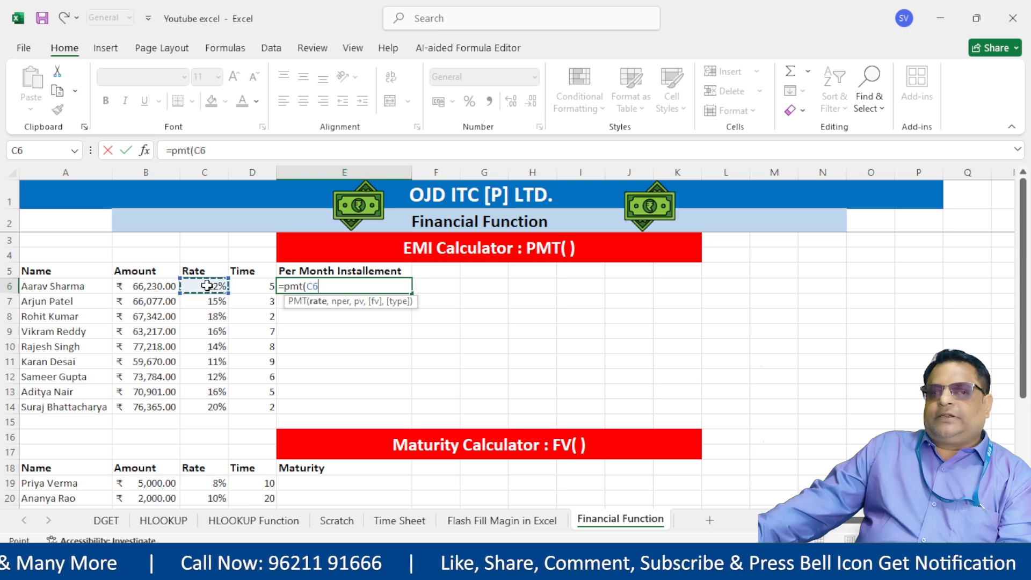
pyautogui.write('/12')
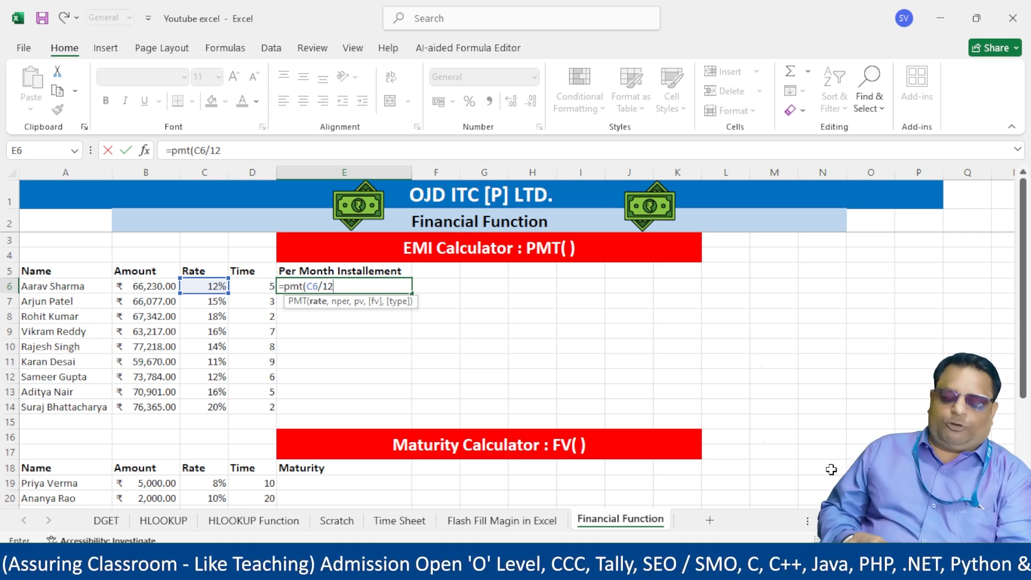
pyautogui.write(',')
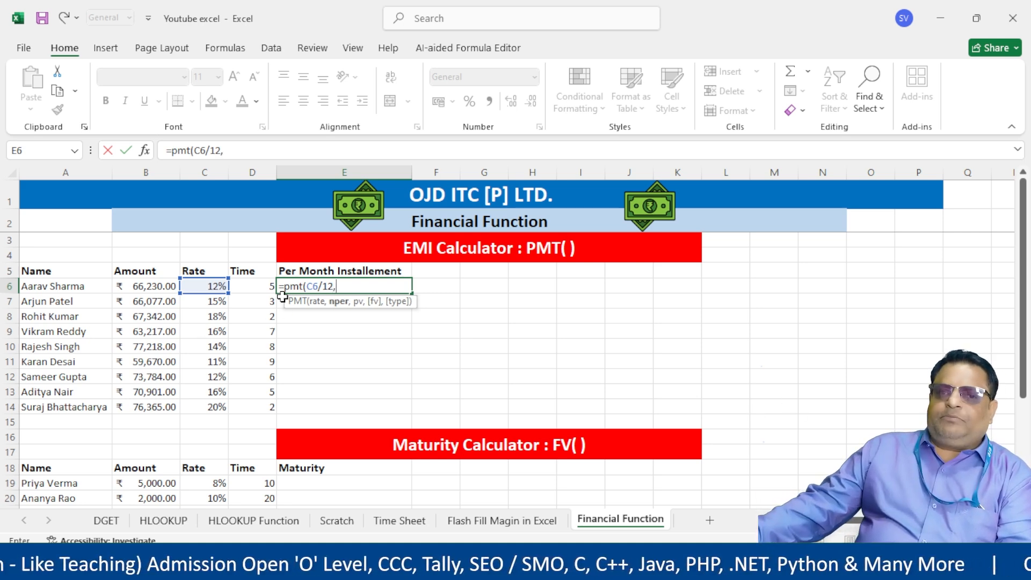
pyautogui.click(256, 285)
pyautogui.write('*')
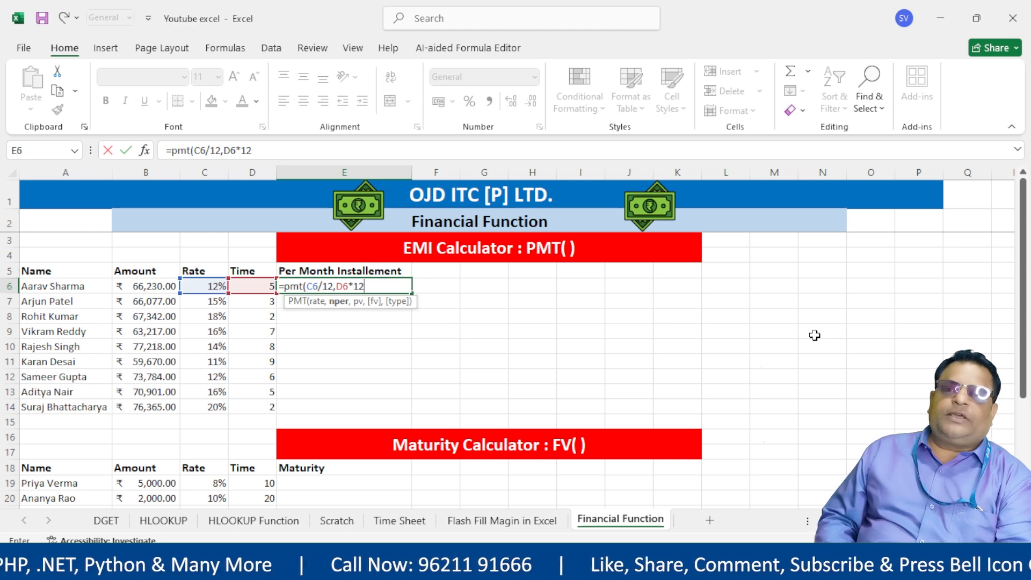
pyautogui.write('12,')
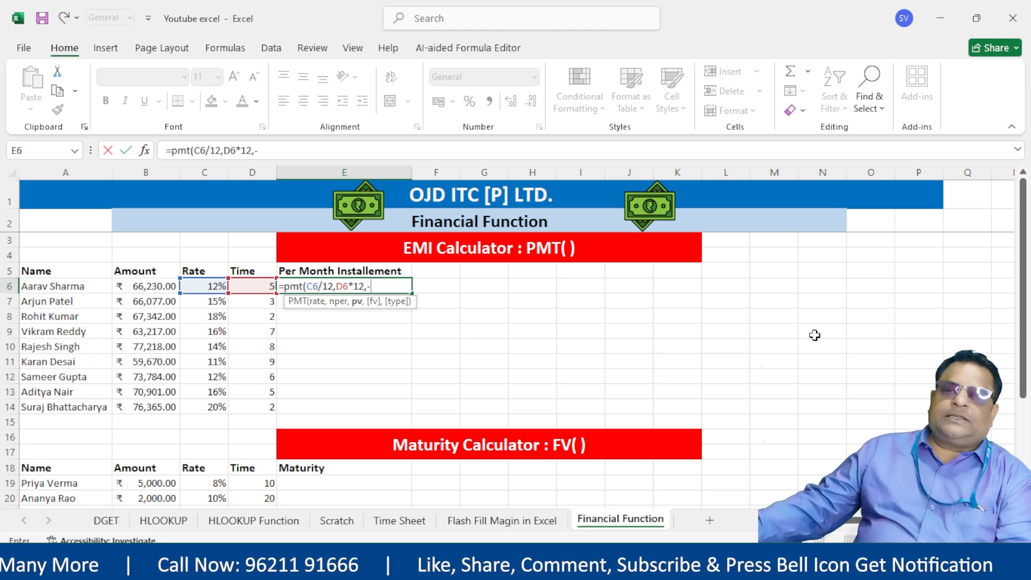
pyautogui.write('-')
pyautogui.click(141, 287)
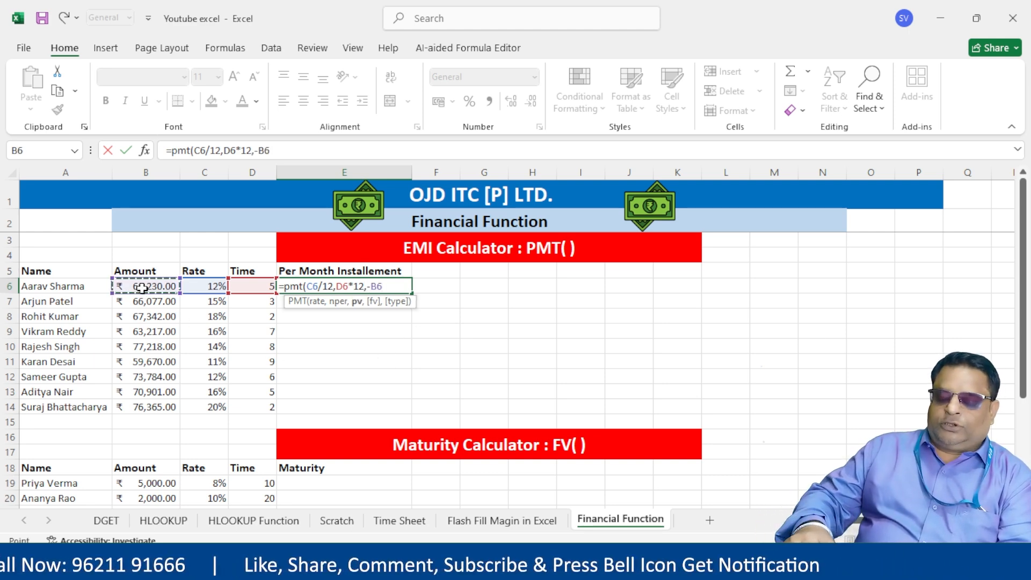
pyautogui.write(')')
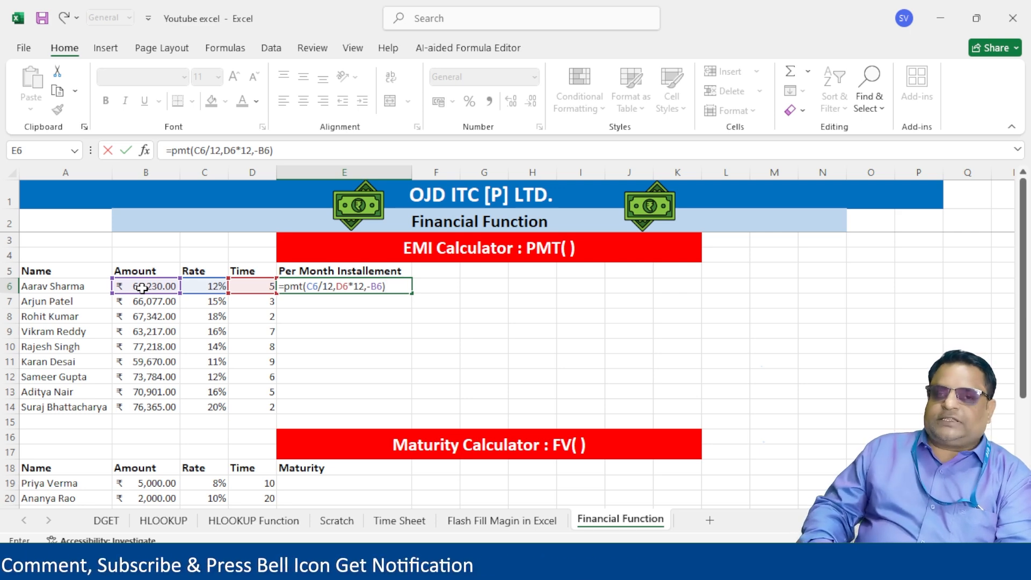
pyautogui.press('Return')
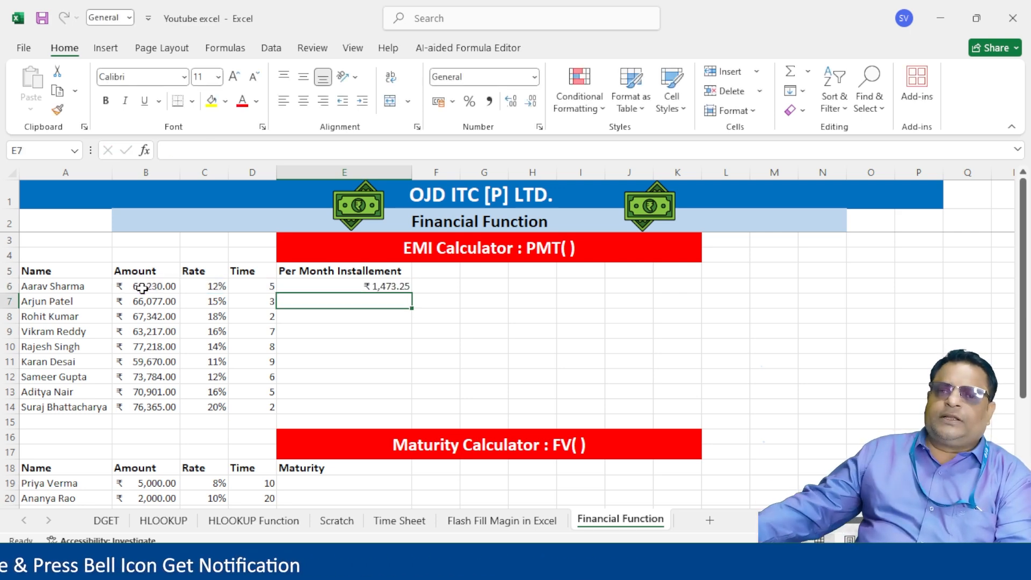
# - Fill the PMT formula from E6 down to E14 and copy the accounting format of B6 onto E6:E14
pyautogui.click(405, 289)
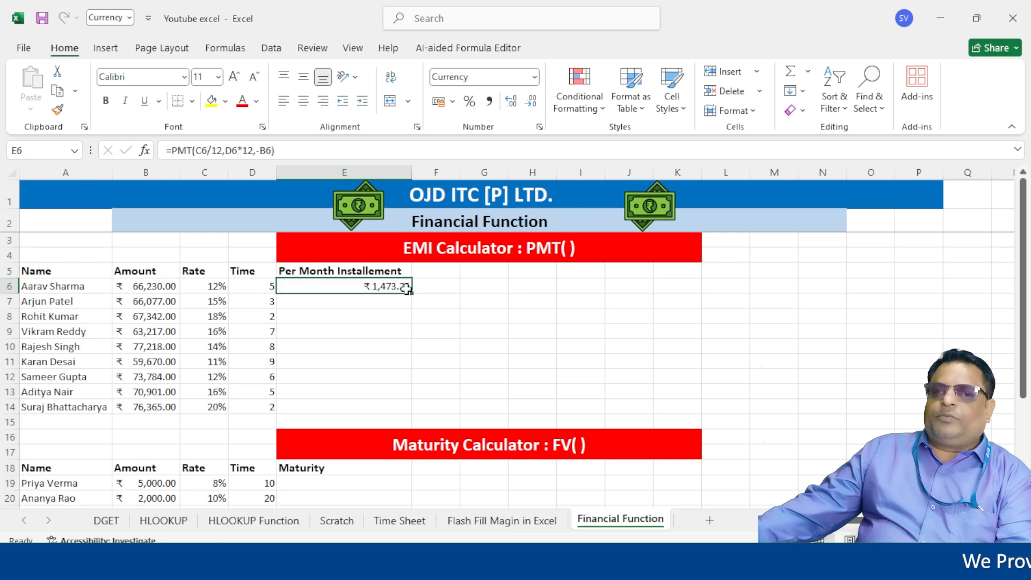
pyautogui.moveTo(415, 295); pyautogui.dragTo(411, 407)
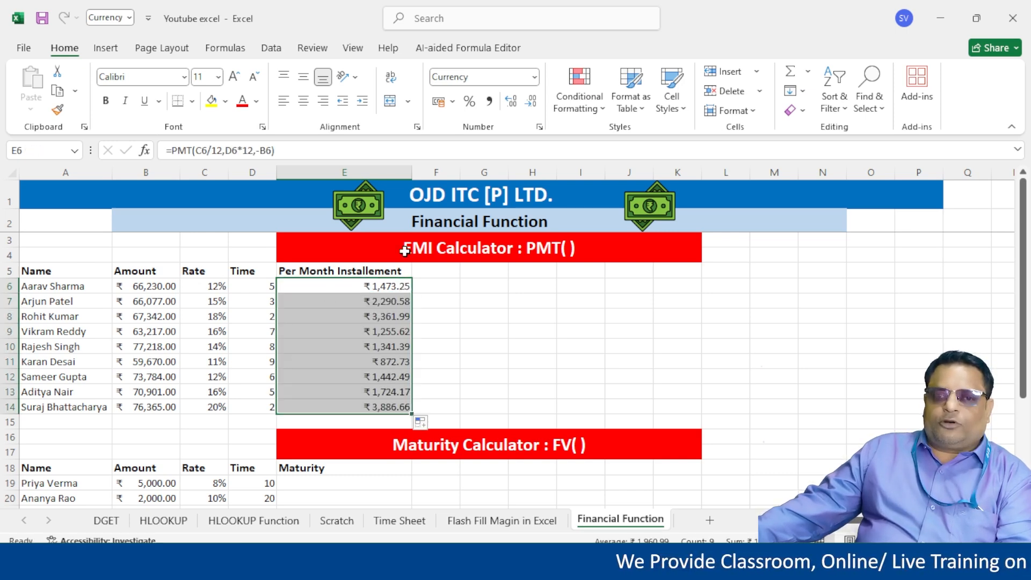
pyautogui.click(149, 282)
pyautogui.click(56, 110)
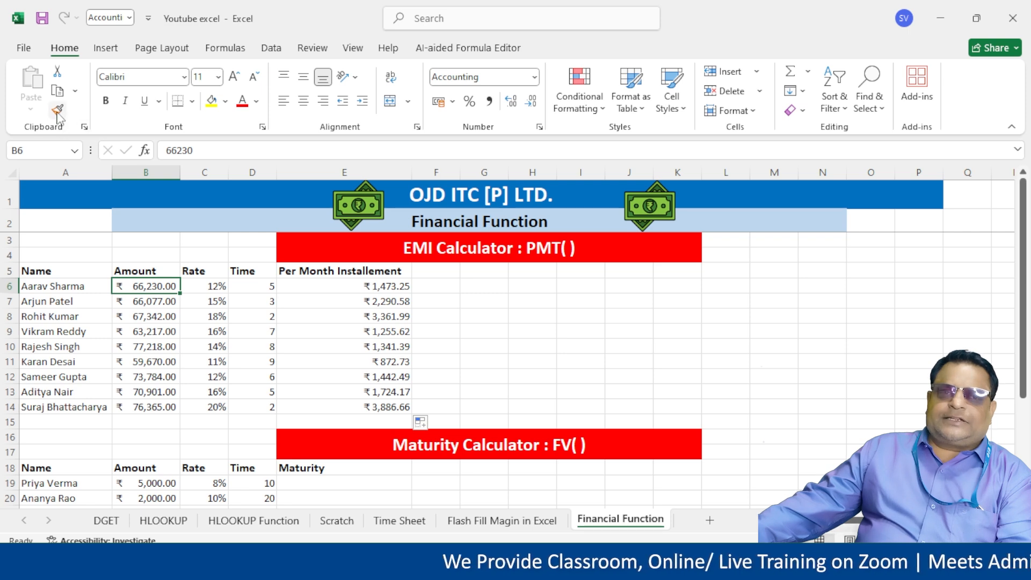
pyautogui.moveTo(348, 283); pyautogui.dragTo(361, 410)
pyautogui.click(486, 361)
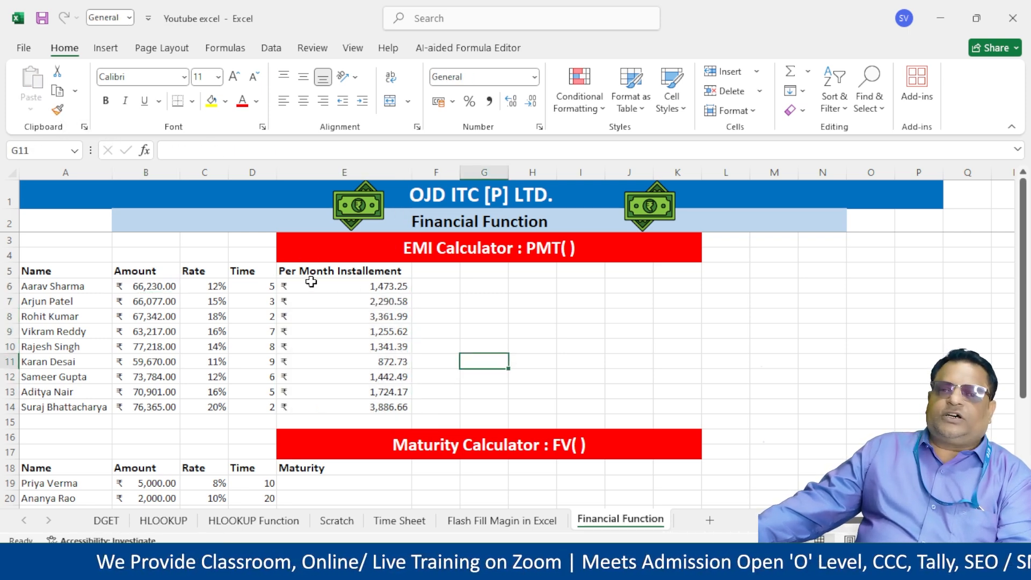
# - Compare the first borrower's loan amount in B6 with the per-month installment formula in E6
pyautogui.click(130, 288)
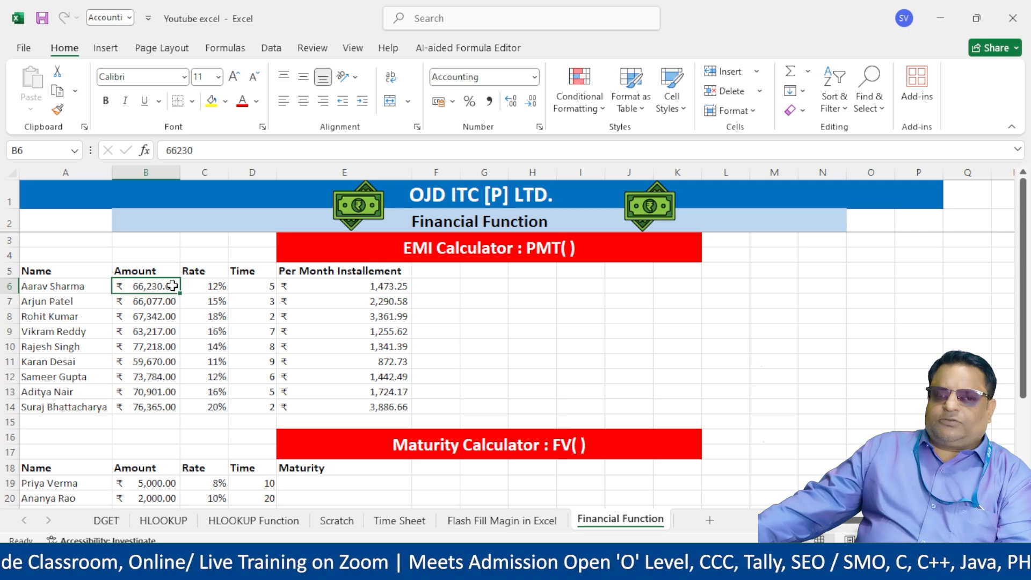
pyautogui.click(385, 291)
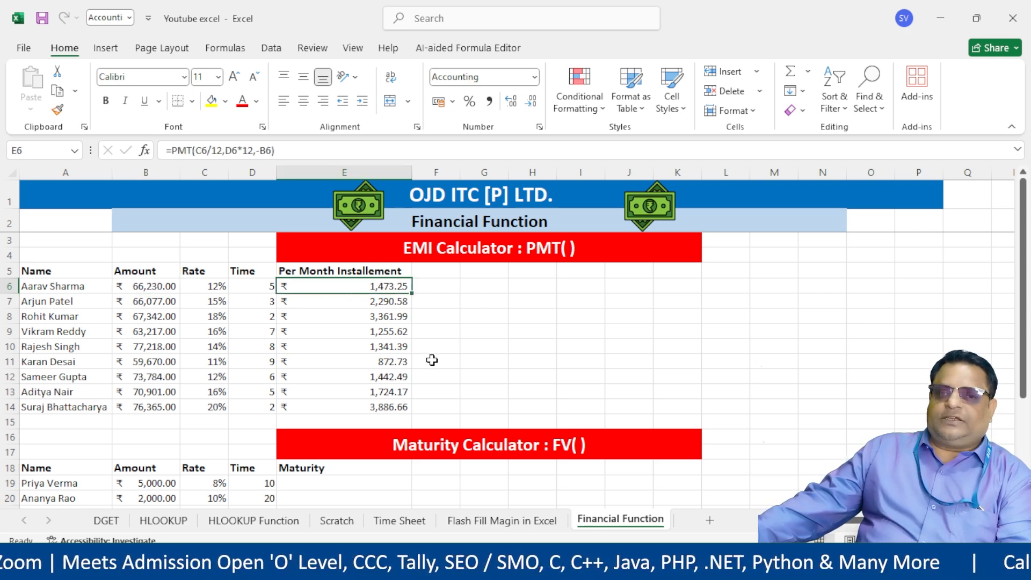
pyautogui.scroll(-1, 431, 360)
pyautogui.scroll(1, 460, 354)
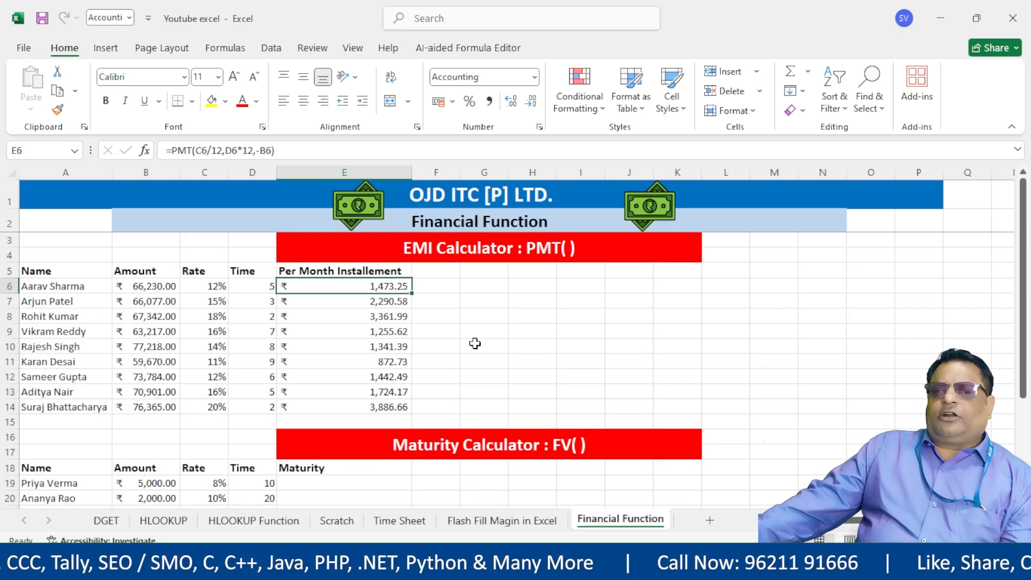
# - Review the Name, Amount and Rate columns of the Maturity Calculator table
pyautogui.scroll(-4, 478, 356)
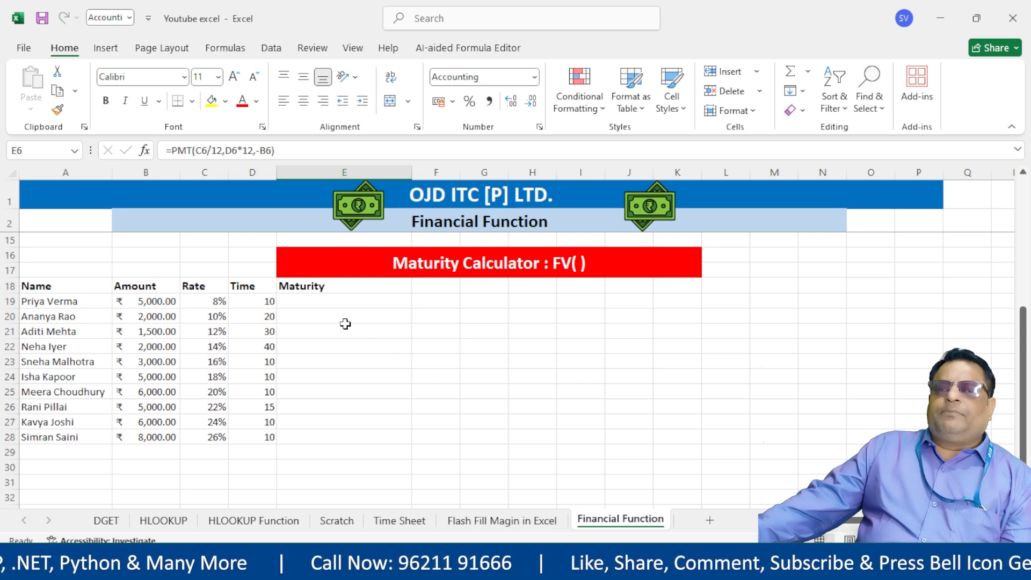
pyautogui.click(321, 302)
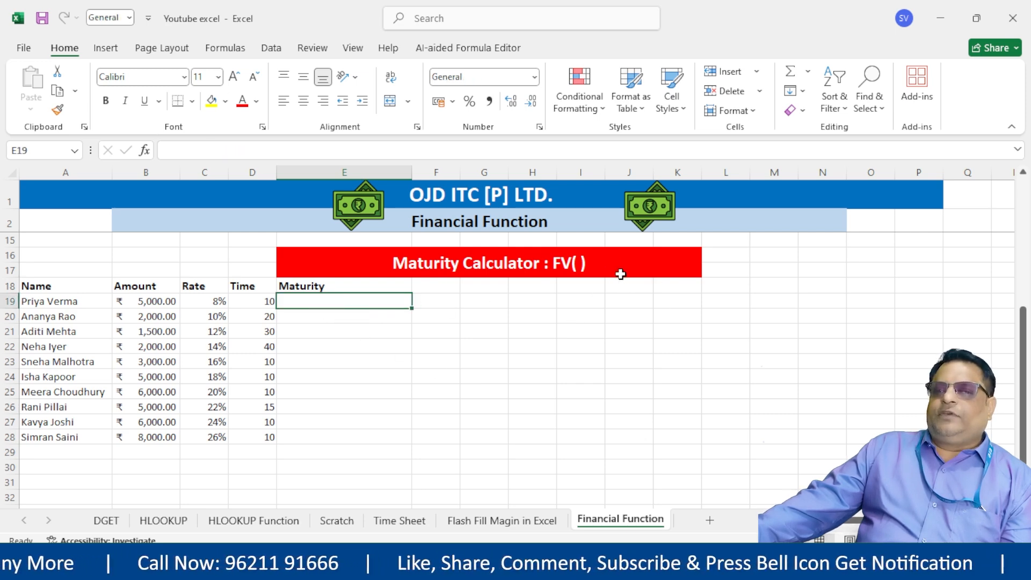
pyautogui.moveTo(62, 284); pyautogui.dragTo(68, 446)
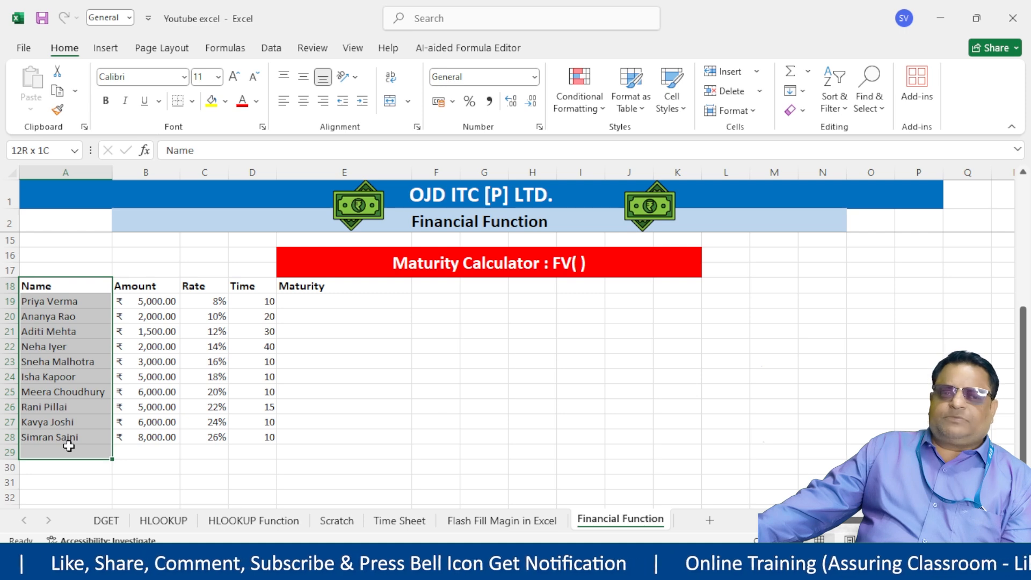
pyautogui.moveTo(92, 285); pyautogui.dragTo(92, 437)
pyautogui.moveTo(155, 287); pyautogui.dragTo(164, 434)
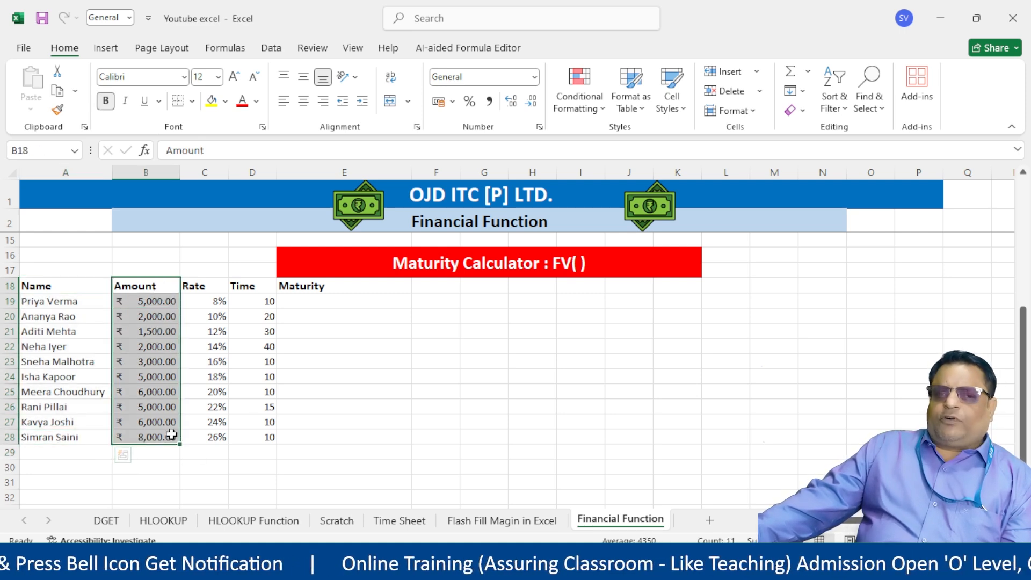
pyautogui.click(301, 359)
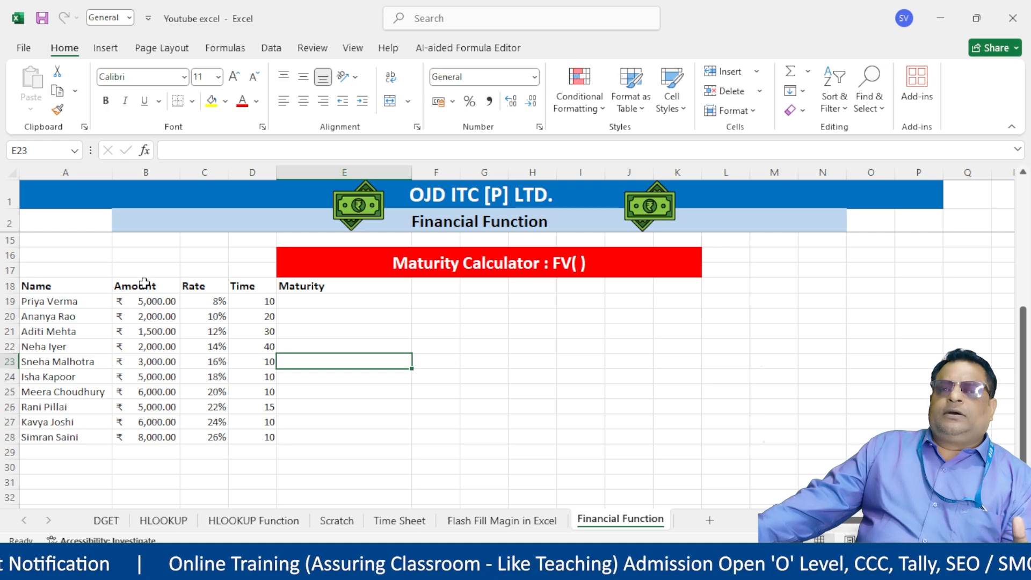
pyautogui.moveTo(145, 283); pyautogui.dragTo(150, 436)
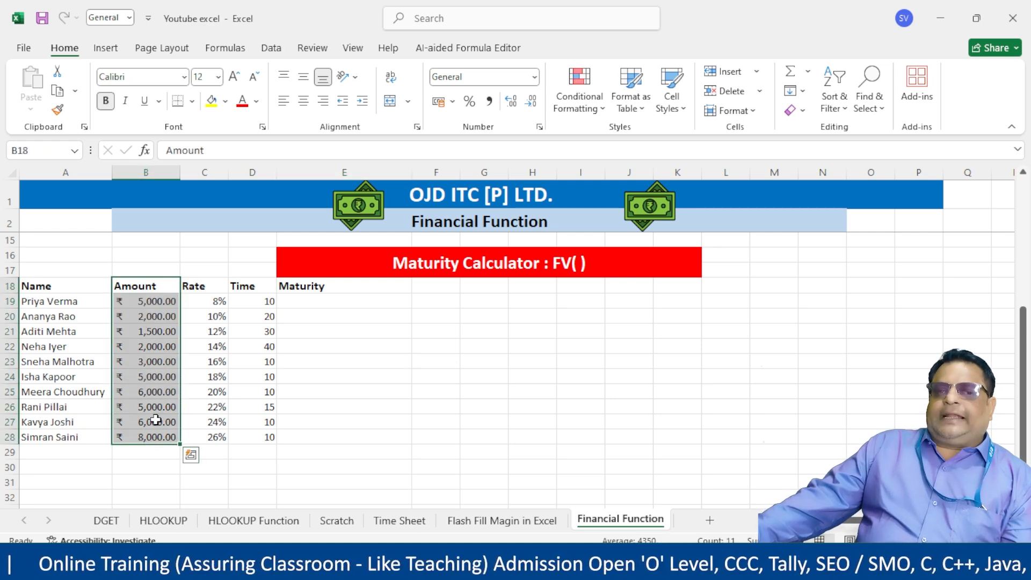
pyautogui.click(138, 301)
pyautogui.click(159, 318)
pyautogui.click(150, 346)
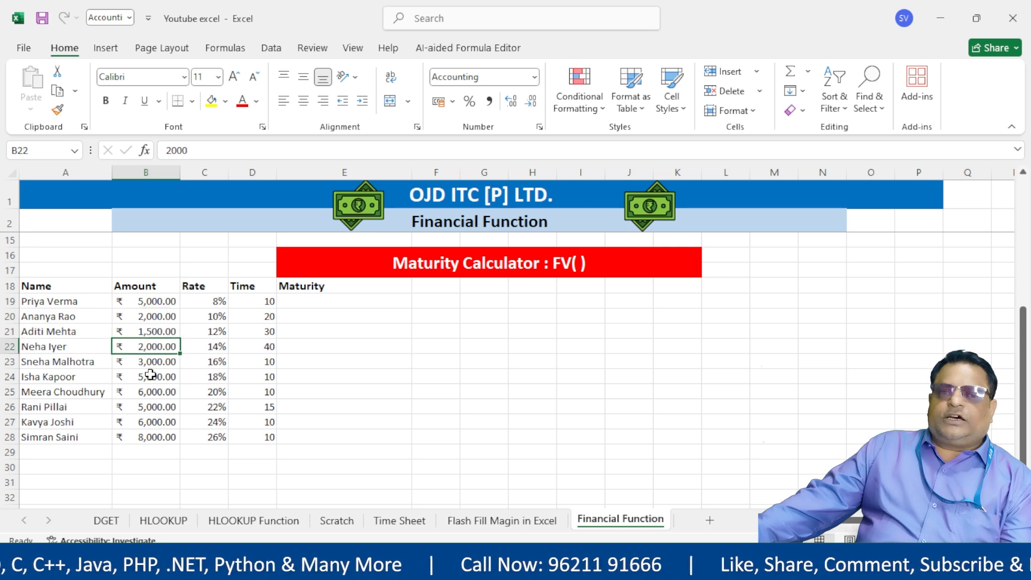
pyautogui.click(151, 375)
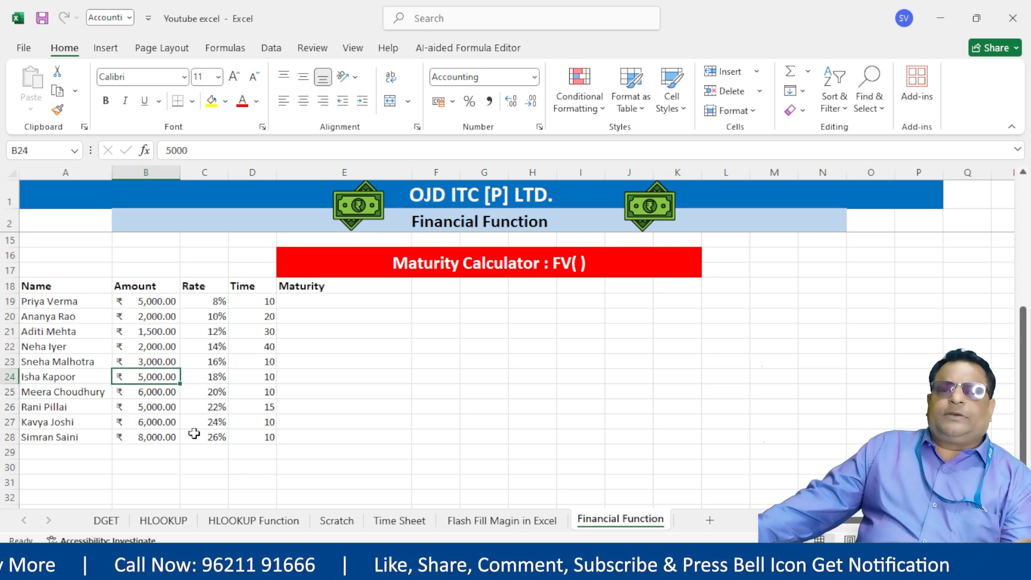
pyautogui.moveTo(209, 297); pyautogui.dragTo(211, 437)
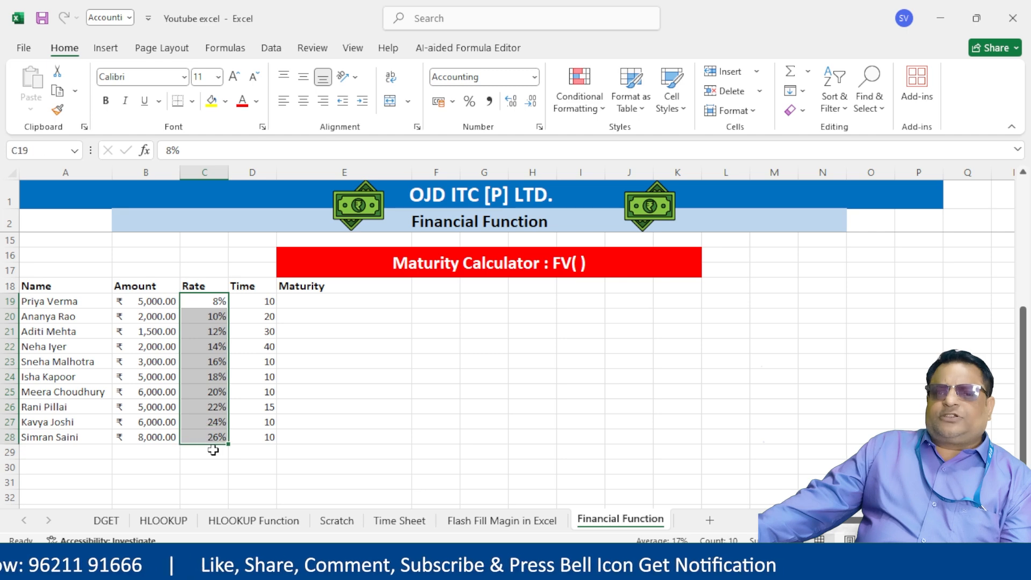
pyautogui.click(282, 451)
pyautogui.click(210, 388)
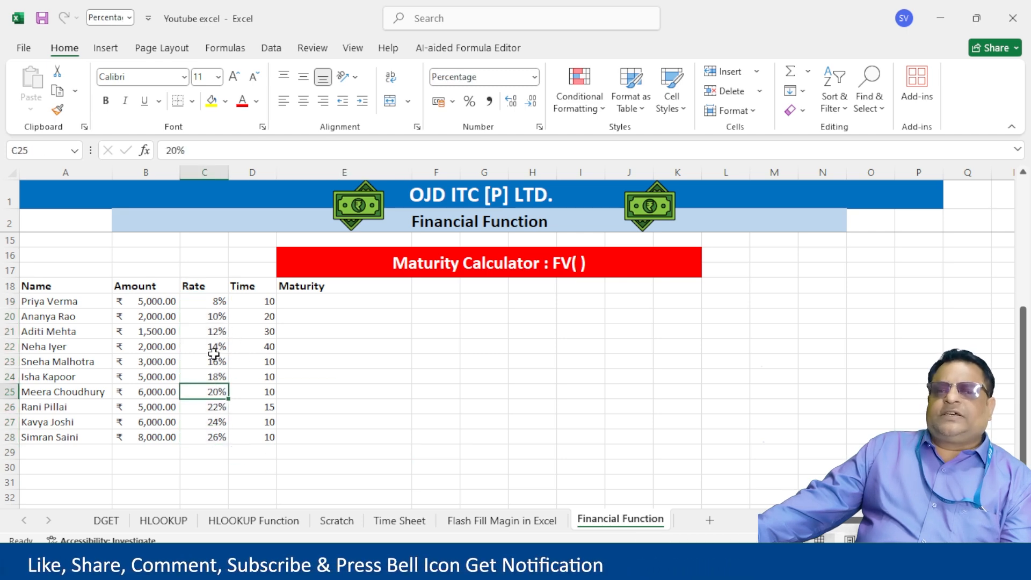
# - Copy the rates in C19:C20 over the rates in C26:C27 of the Maturity Calculator table
pyautogui.moveTo(207, 300); pyautogui.dragTo(204, 316)
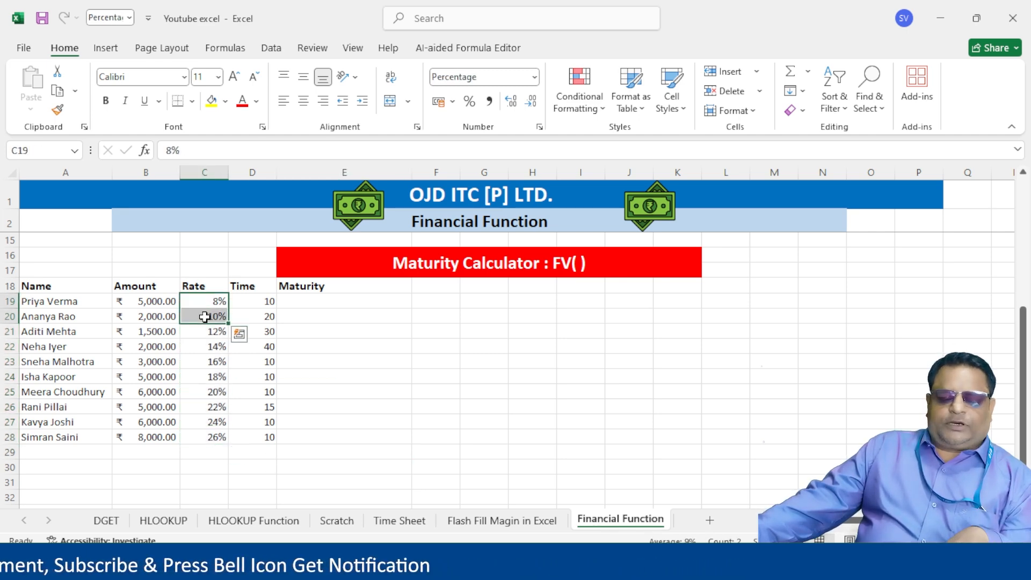
pyautogui.hotkey('ctrl', 'c')
pyautogui.click(211, 407)
pyautogui.hotkey('ctrl', 'v')
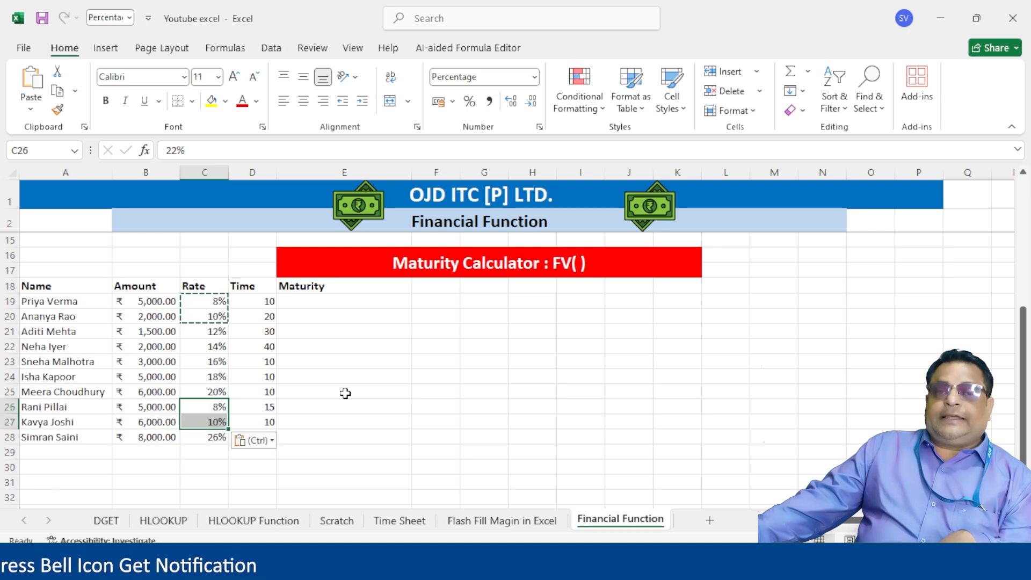
pyautogui.press('Escape')
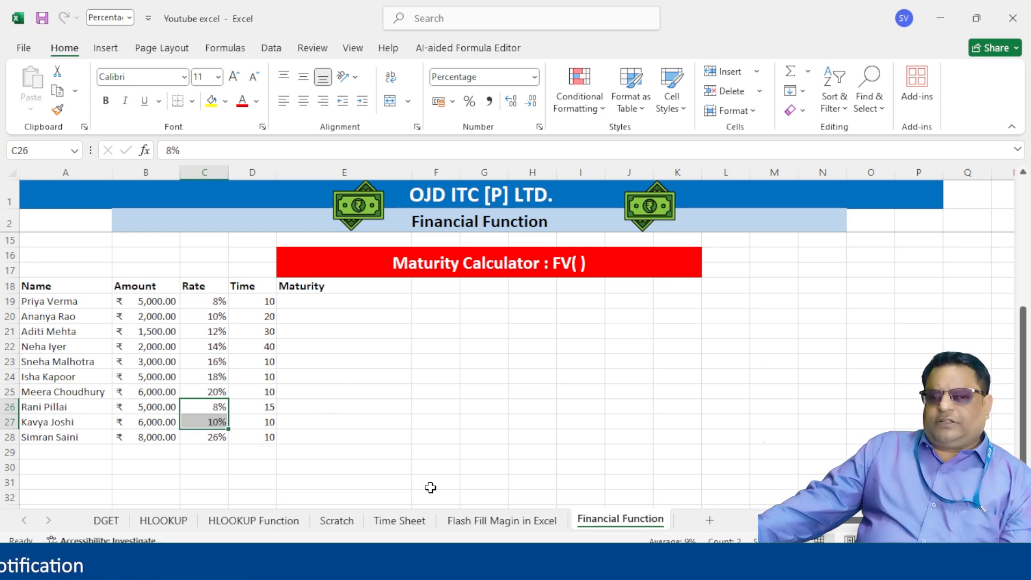
# - Review the Time and Maturity columns of the Maturity Calculator table
pyautogui.click(248, 304)
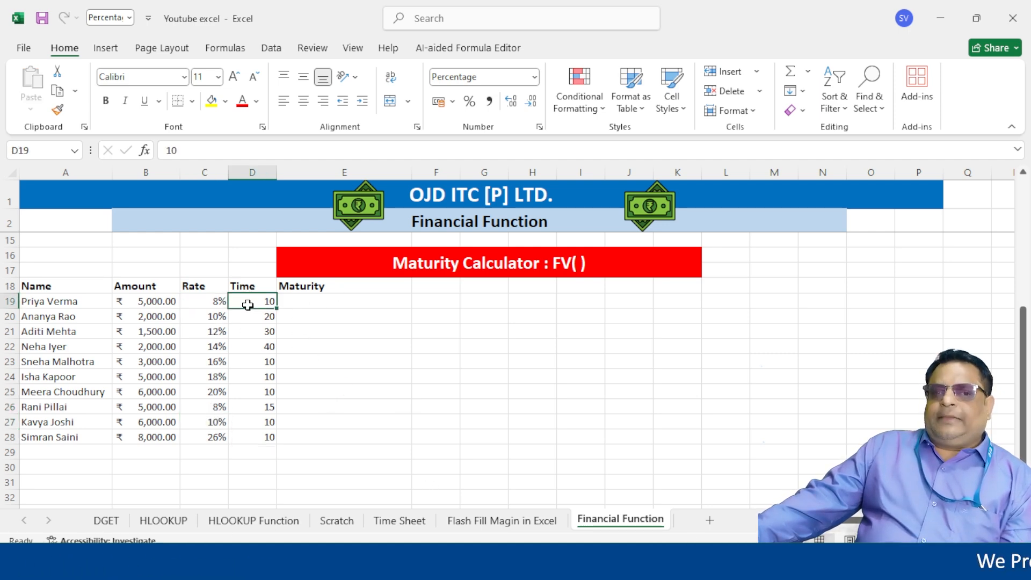
pyautogui.moveTo(248, 303); pyautogui.dragTo(250, 438)
pyautogui.click(281, 316)
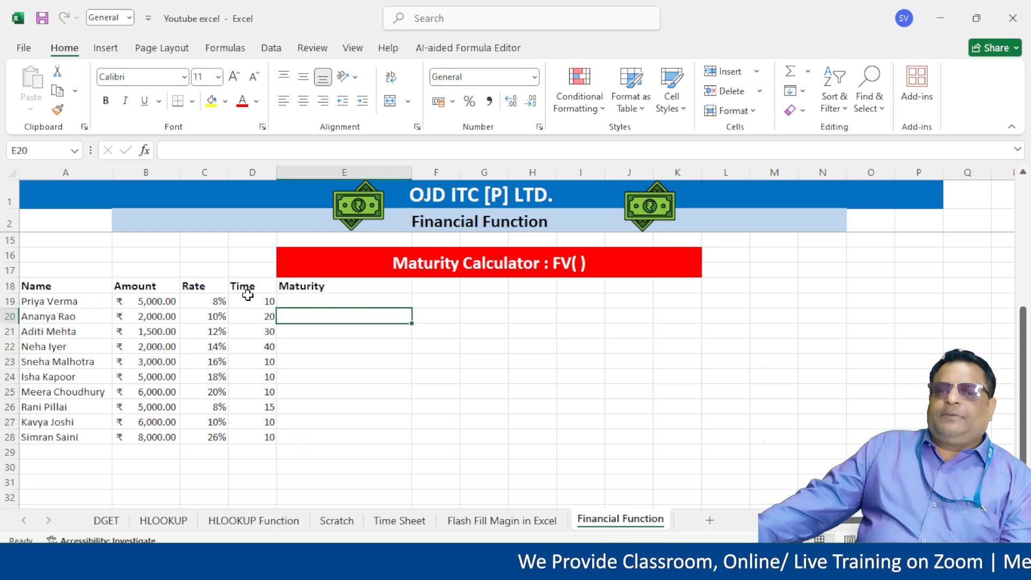
pyautogui.click(304, 299)
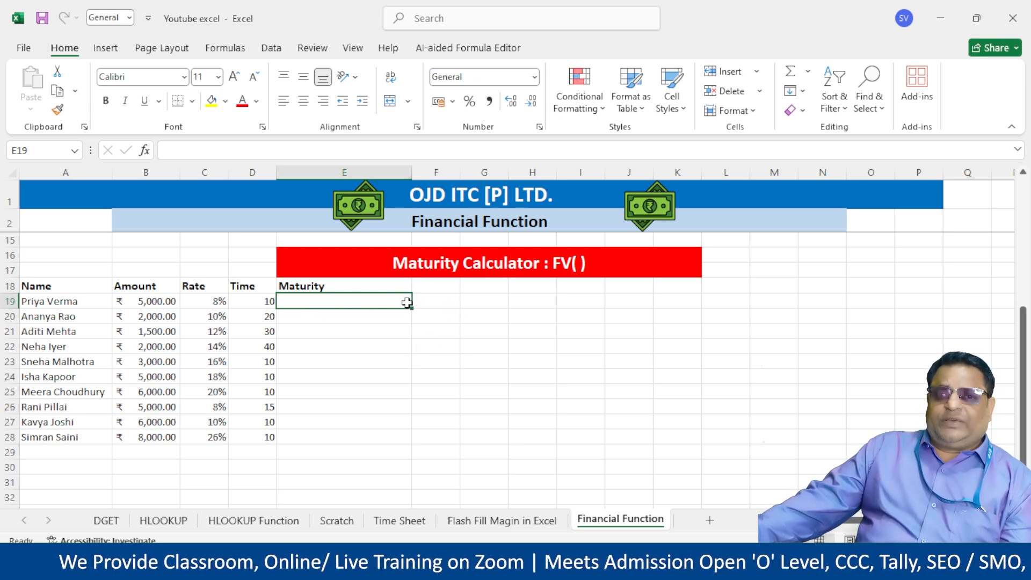
pyautogui.moveTo(395, 299); pyautogui.dragTo(396, 357)
# - Calculate the first investor's maturity amount in E19 with the formula =FV(C19/12,D19*12,-B19)
pyautogui.click(373, 302)
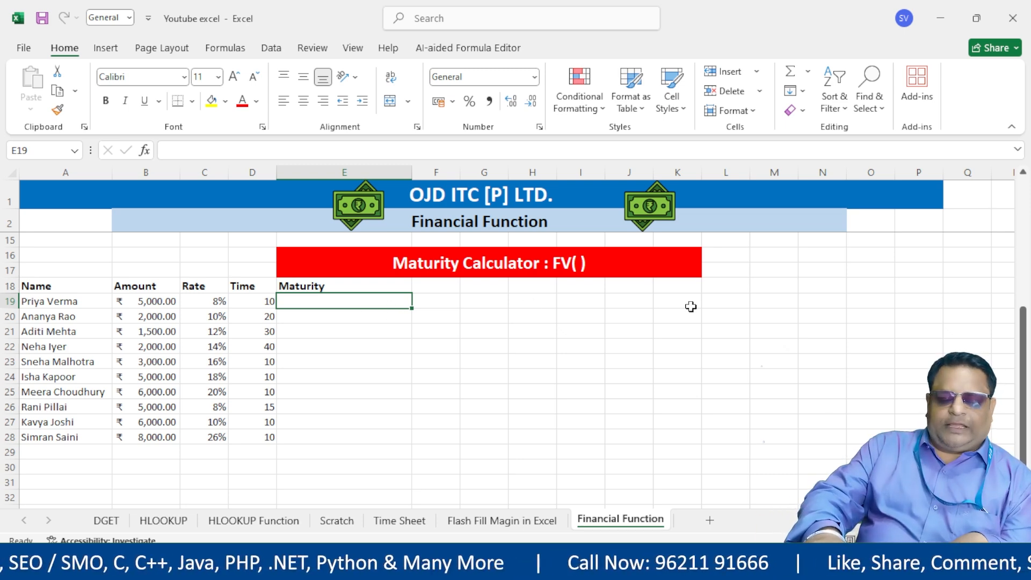
pyautogui.write('=FV')
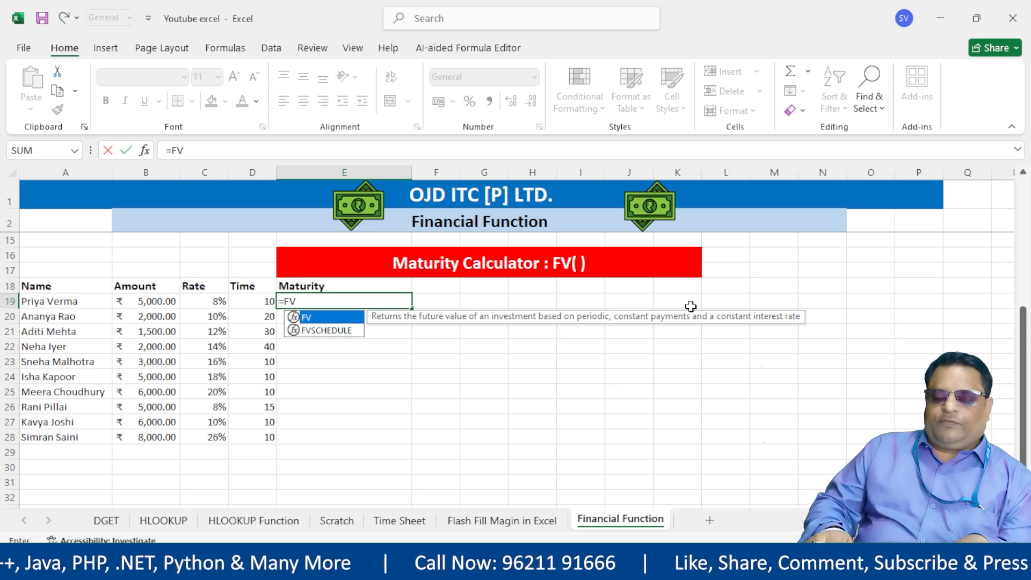
pyautogui.write('(')
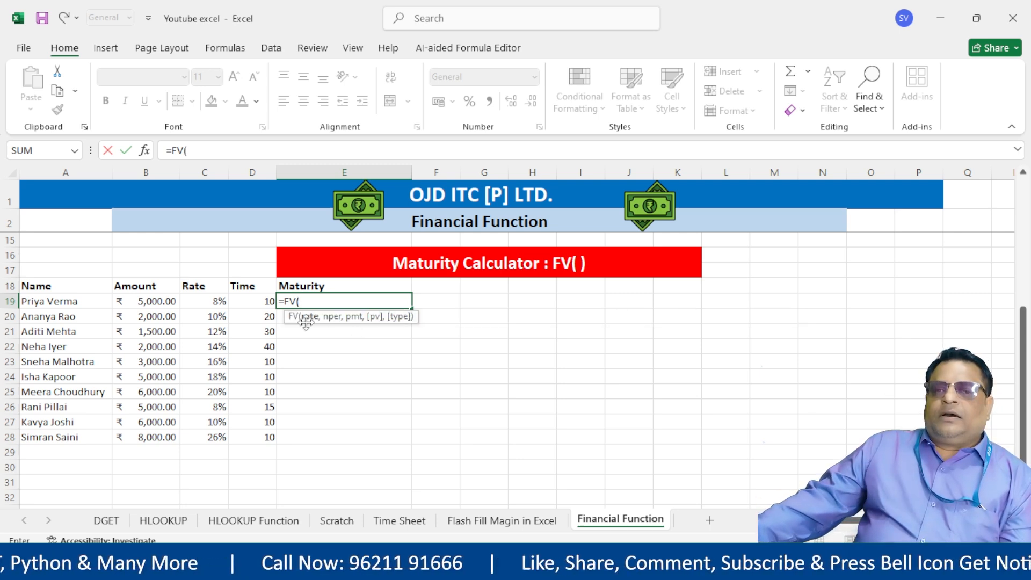
pyautogui.click(204, 304)
pyautogui.write('/')
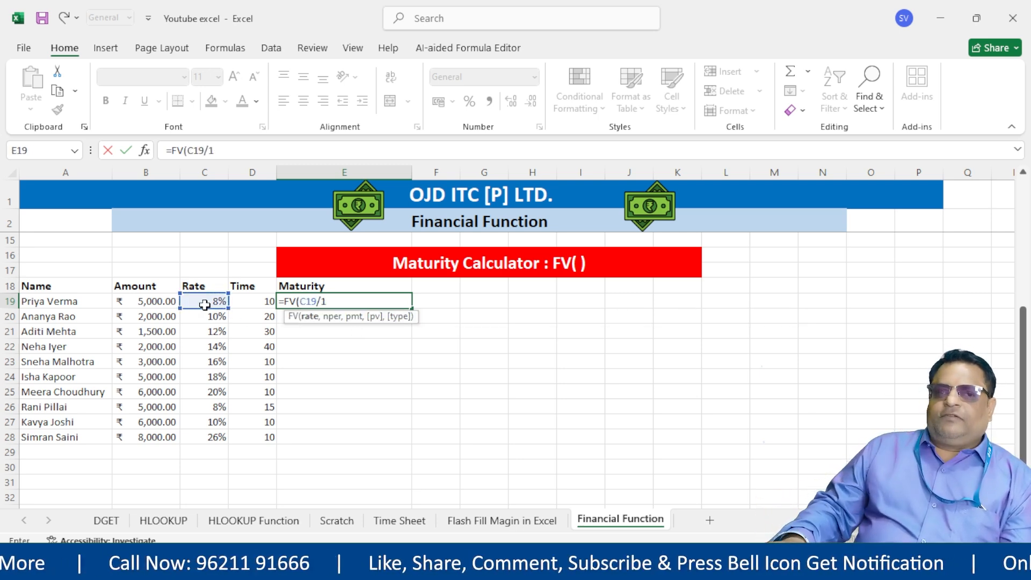
pyautogui.write('12,')
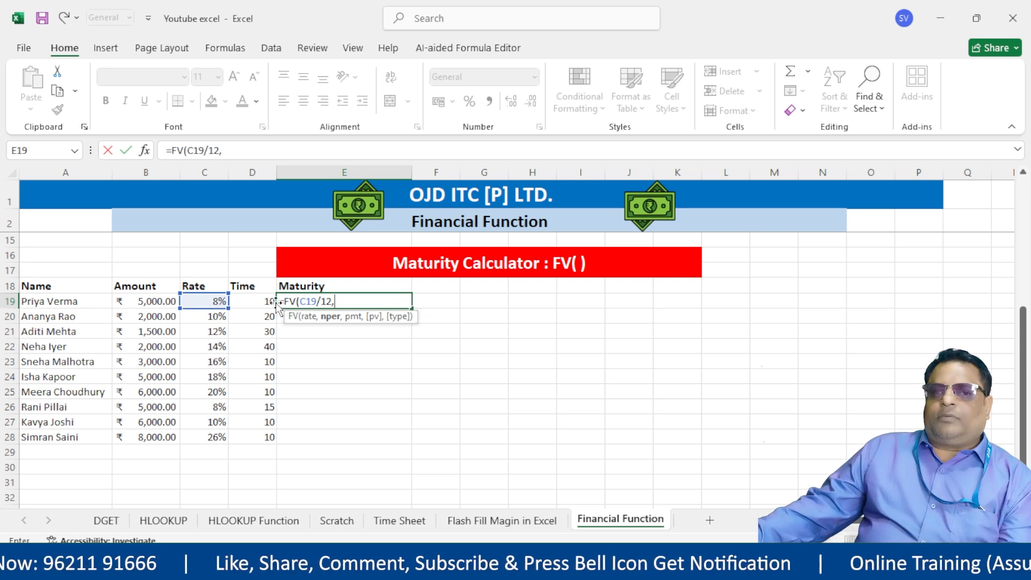
pyautogui.click(246, 301)
pyautogui.write('*')
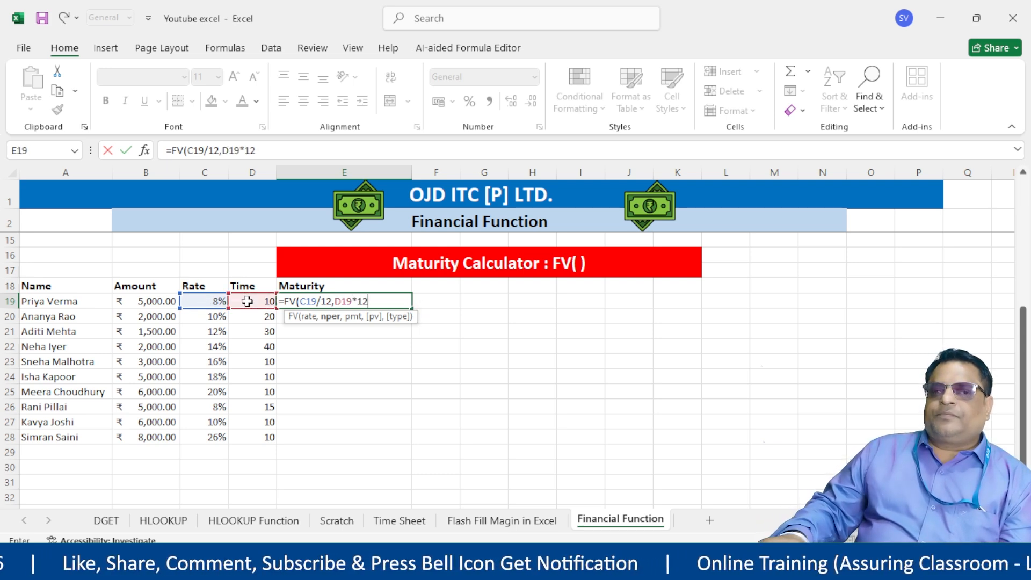
pyautogui.write('12,-')
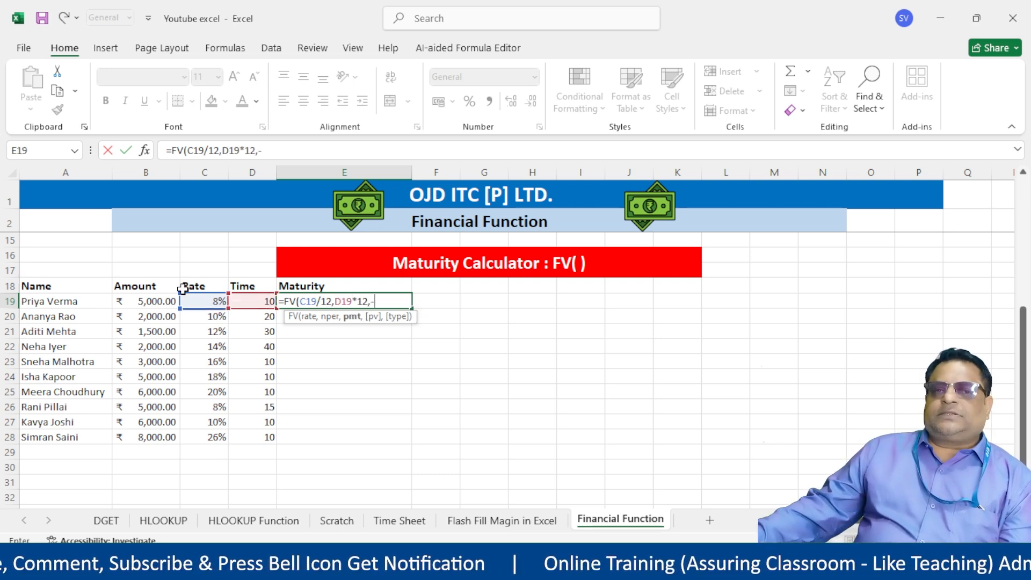
pyautogui.click(145, 301)
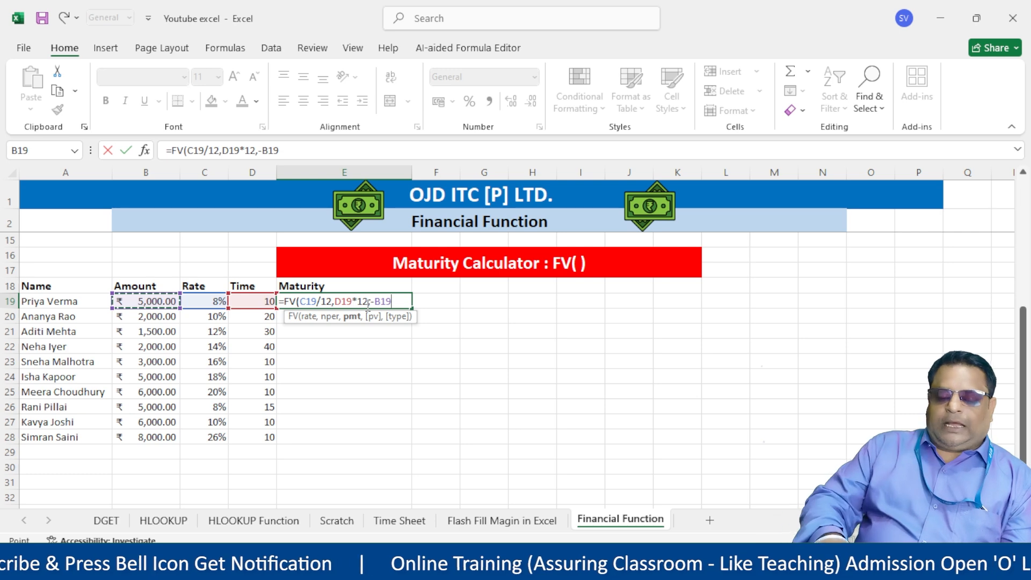
pyautogui.write(')')
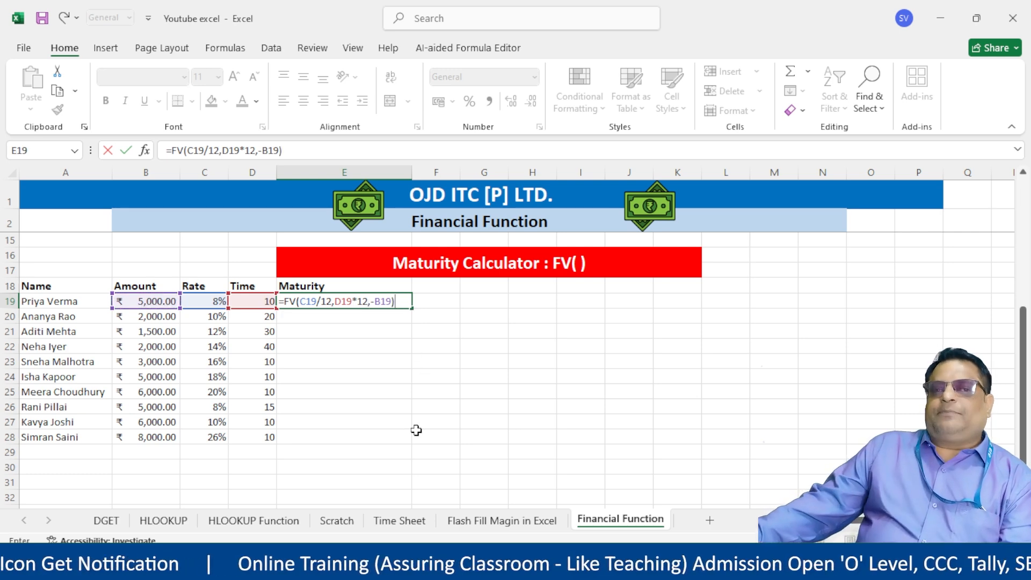
pyautogui.scroll(1, 425, 429)
pyautogui.scroll(1, 435, 423)
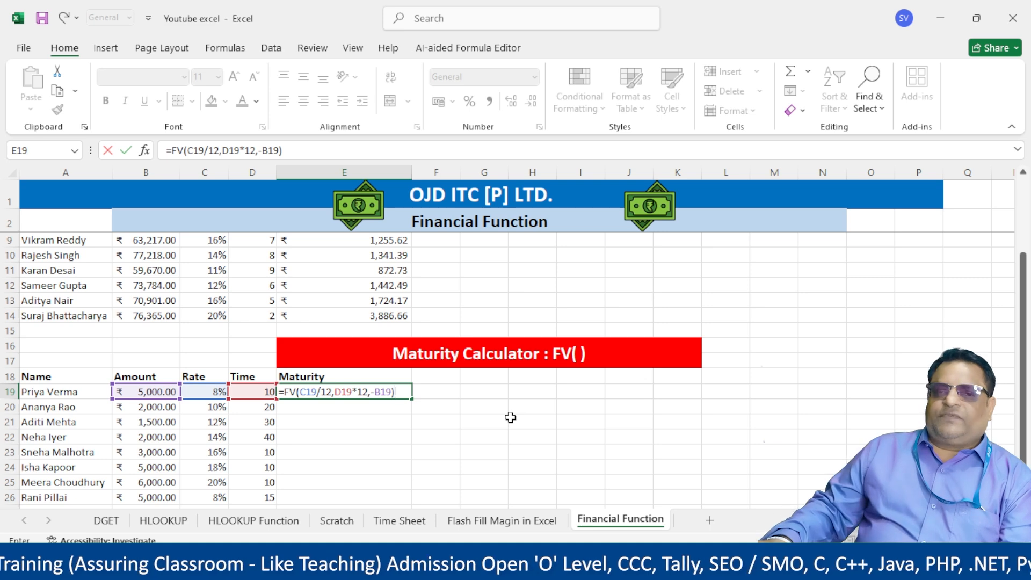
pyautogui.press('Return')
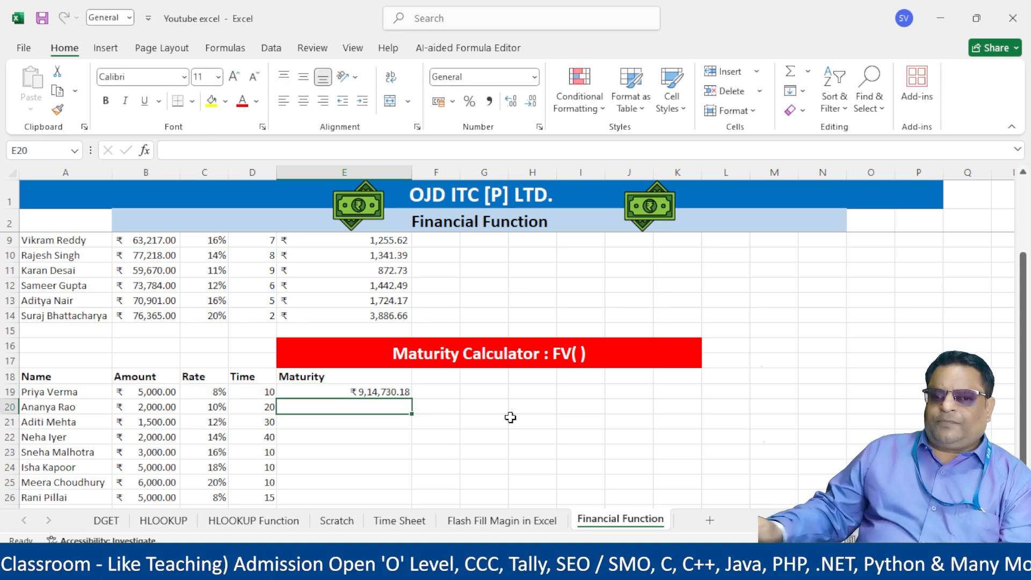
# - Fill the FV formula from E19 down to E28 and copy the accounting format of B19 onto E19:E28
pyautogui.click(374, 392)
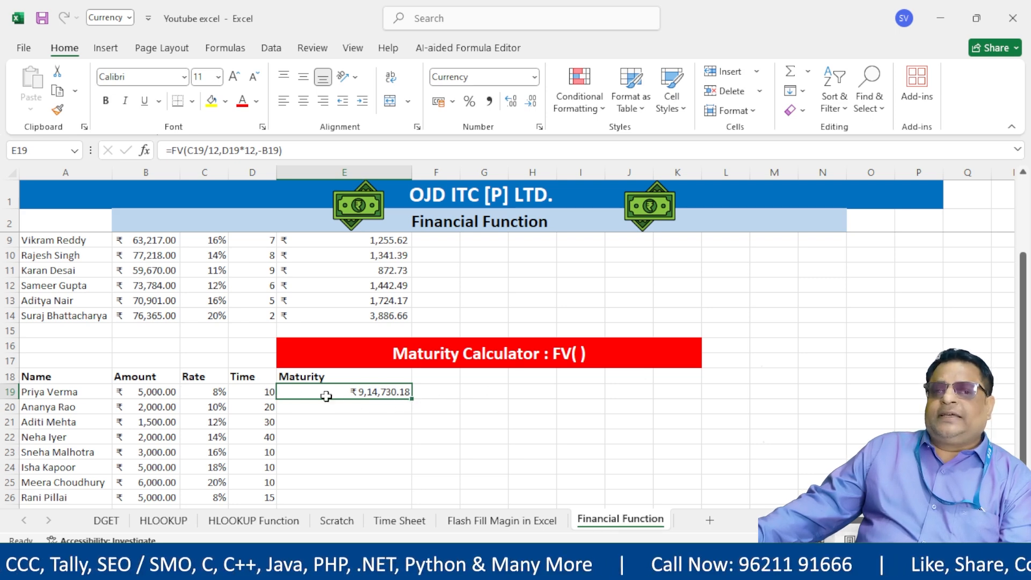
pyautogui.doubleClick(413, 398)
pyautogui.click(145, 390)
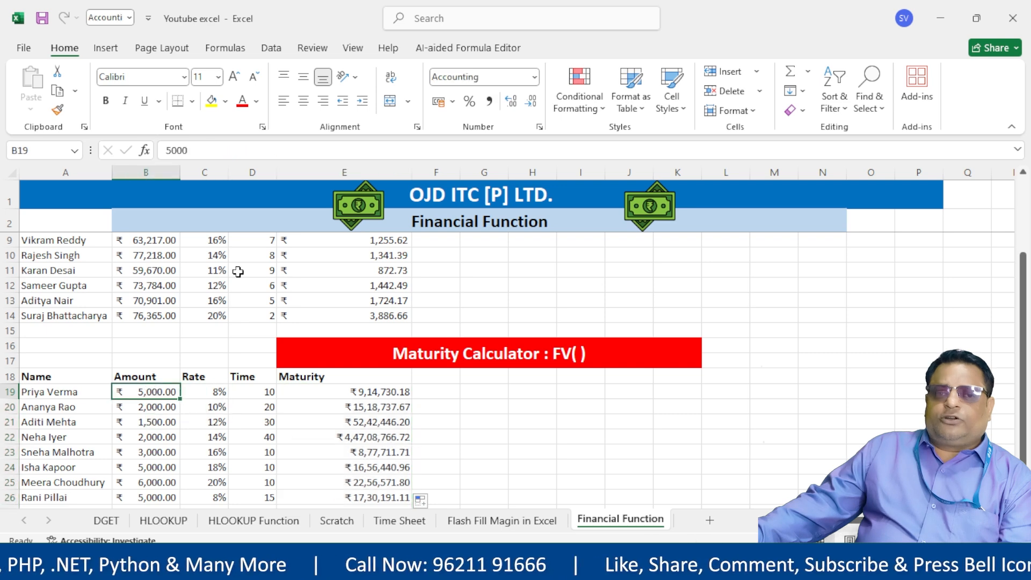
pyautogui.doubleClick(57, 109)
pyautogui.click(355, 392)
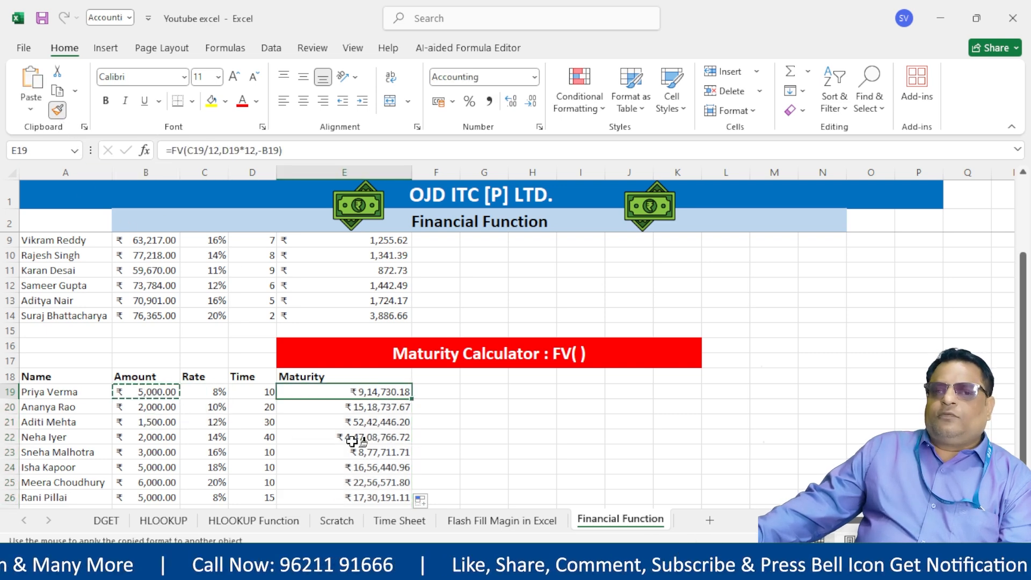
pyautogui.moveTo(351, 441)
pyautogui.mouseDown()
pyautogui.moveTo(345, 502)
pyautogui.moveTo(350, 482)
pyautogui.mouseUp()
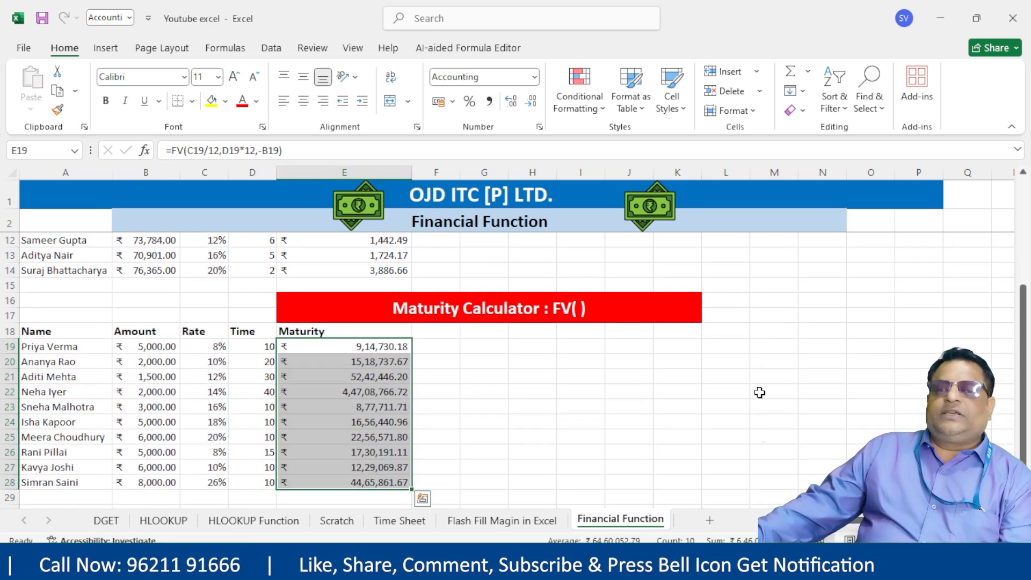
pyautogui.click(131, 387)
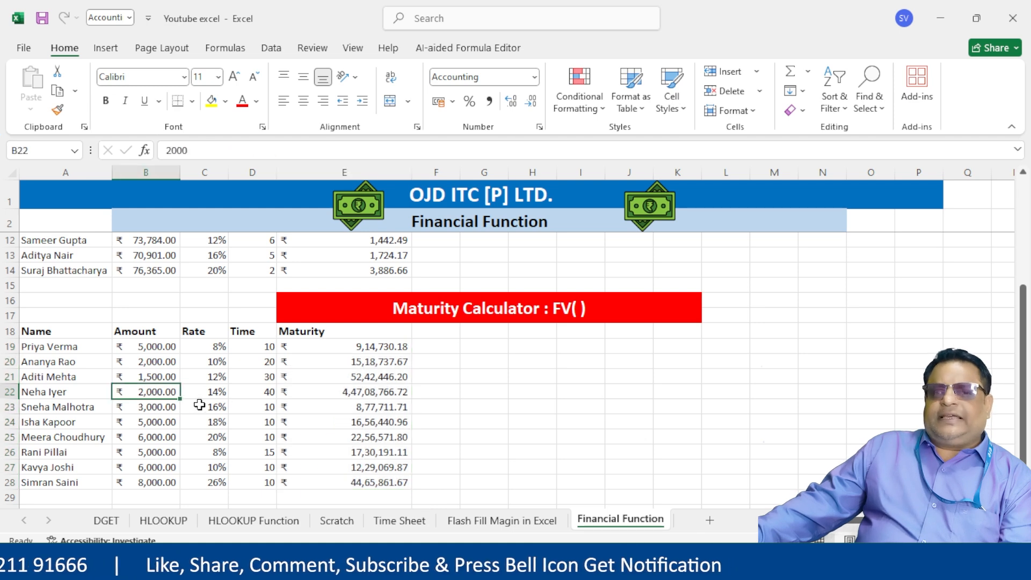
# - Set the Time values in D22, D21 and D20 of the Maturity Calculator table to 10
pyautogui.click(329, 391)
pyautogui.click(268, 393)
pyautogui.write('10')
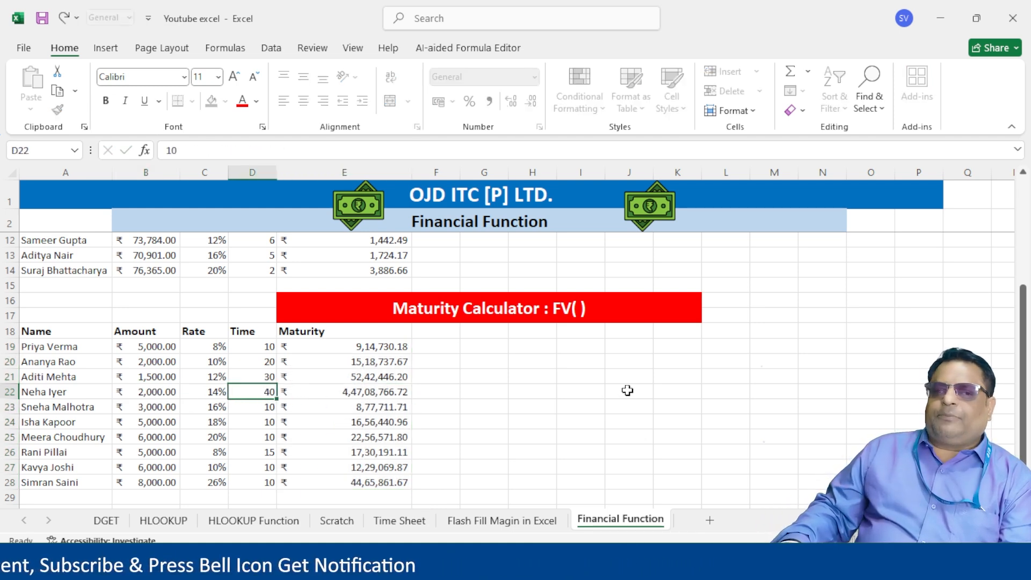
pyautogui.press('Return')
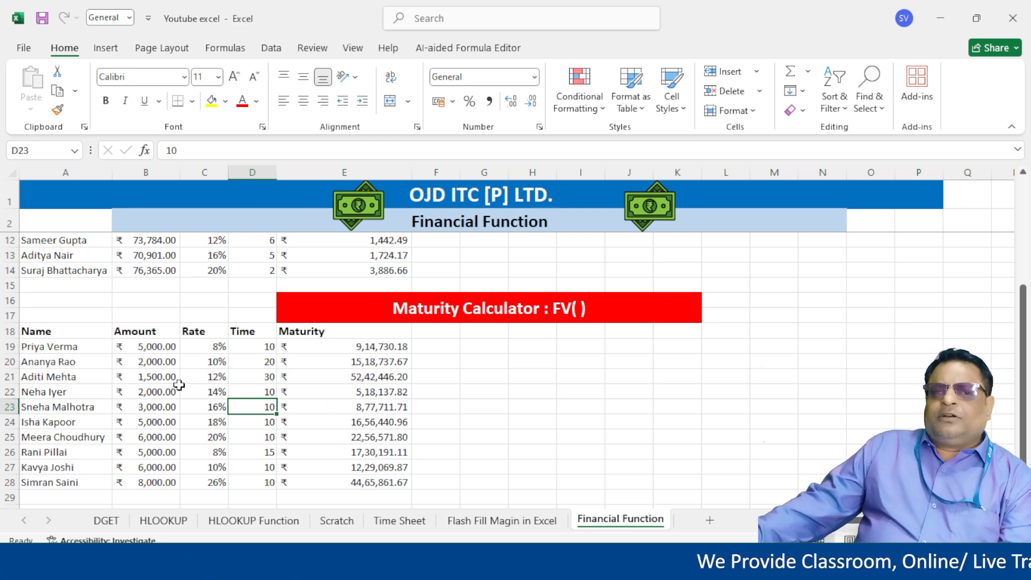
pyautogui.click(152, 380)
pyautogui.click(266, 375)
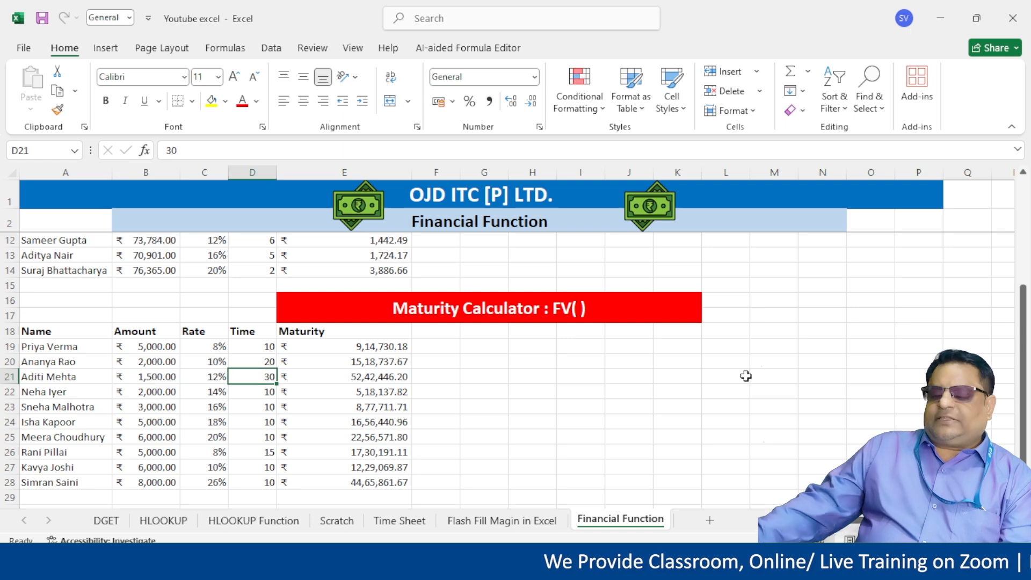
pyautogui.write('10')
pyautogui.press('Return')
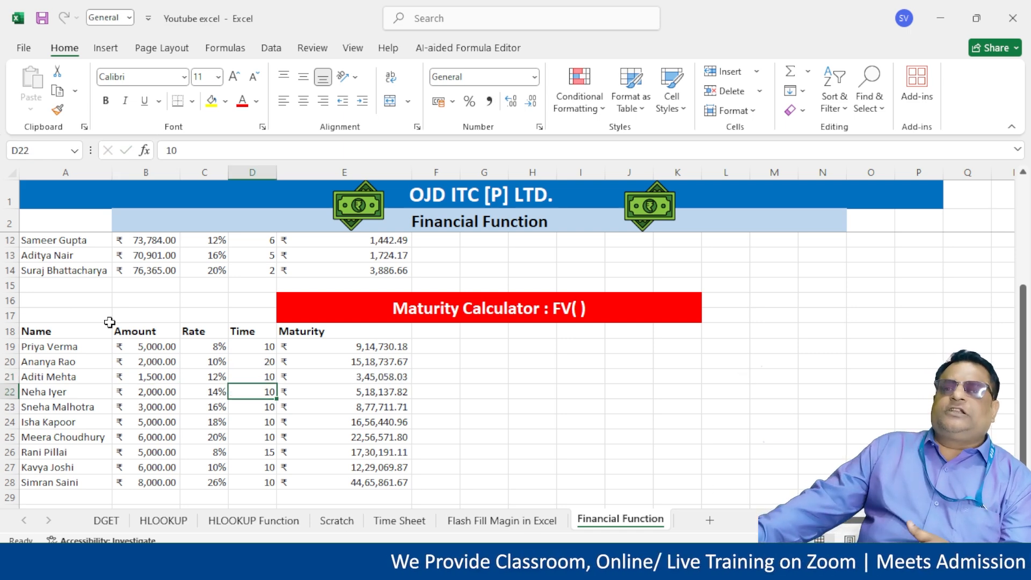
pyautogui.click(266, 362)
pyautogui.write('10')
pyautogui.press('Return')
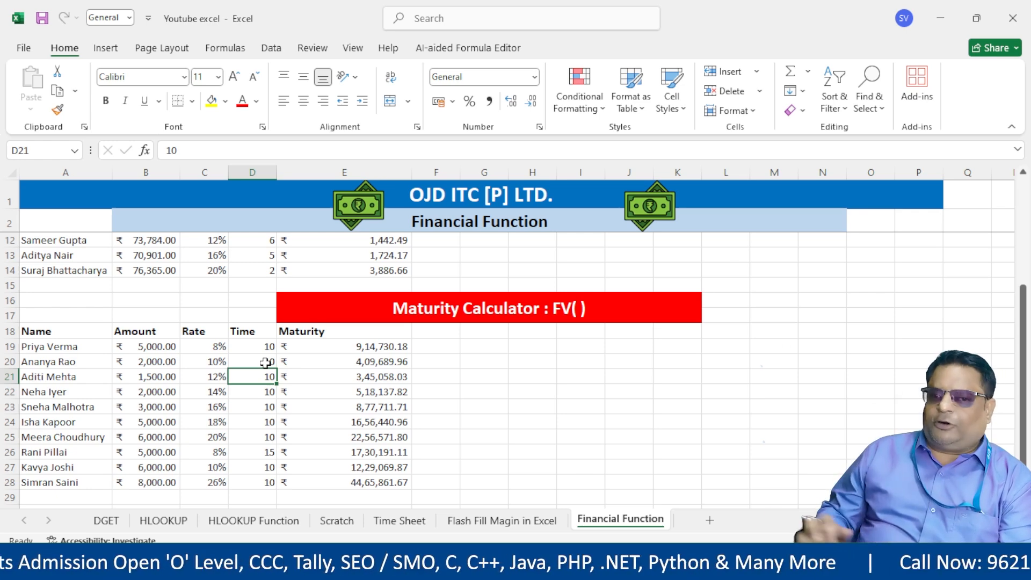
# - Examine the Per Month Installement results, the PMT formula in E6 and the FV formula in E19
pyautogui.scroll(3, 475, 481)
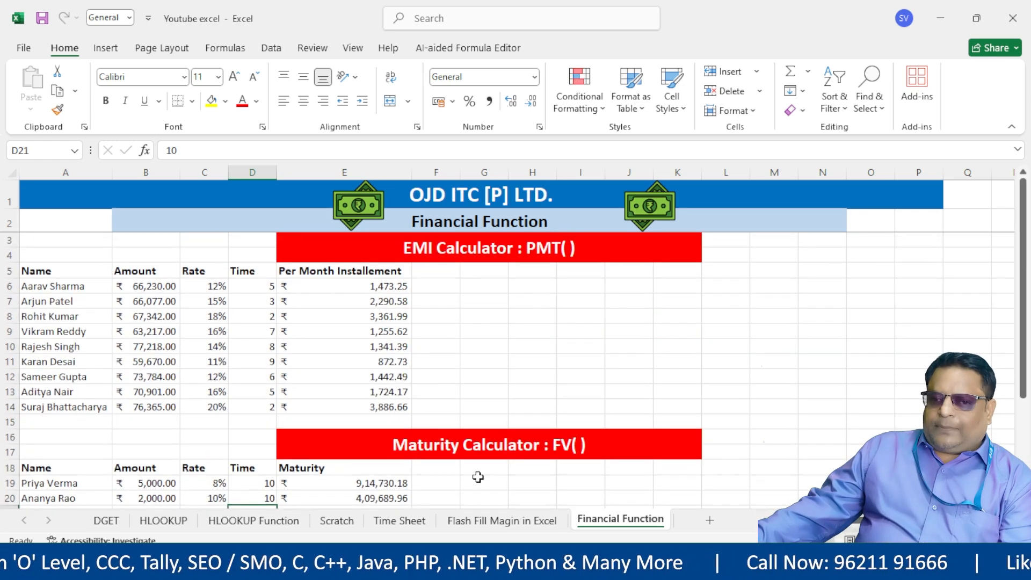
pyautogui.moveTo(345, 284); pyautogui.dragTo(344, 407)
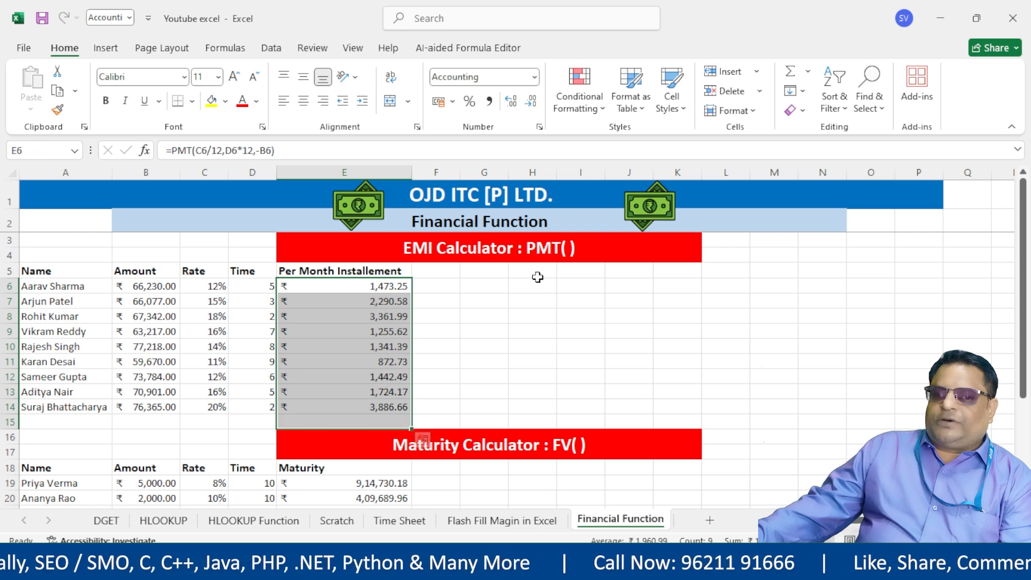
pyautogui.click(454, 289)
pyautogui.click(366, 283)
pyautogui.doubleClick(366, 283)
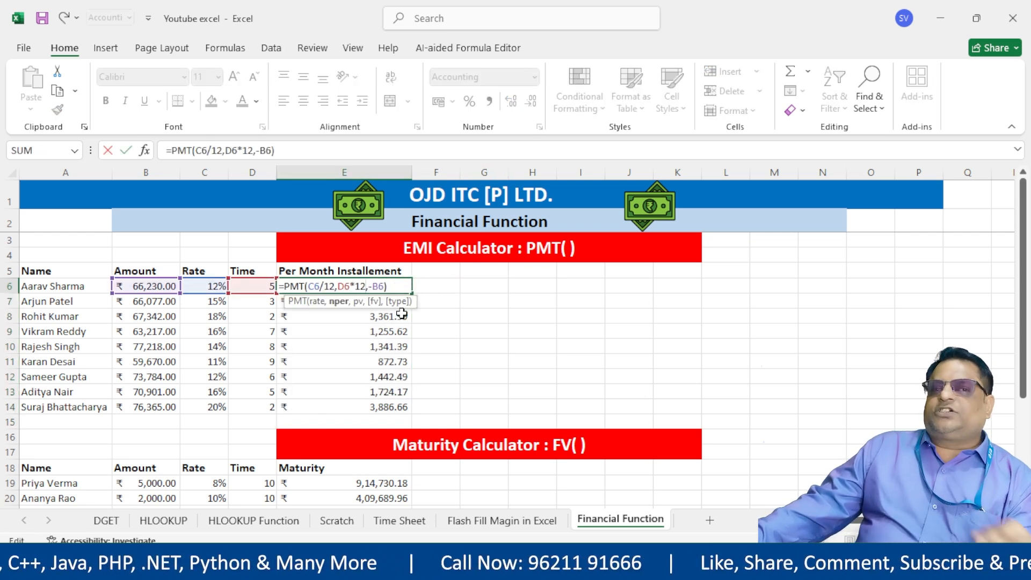
pyautogui.press('Escape')
pyautogui.scroll(-2, 402, 314)
pyautogui.click(392, 397)
pyautogui.doubleClick(391, 392)
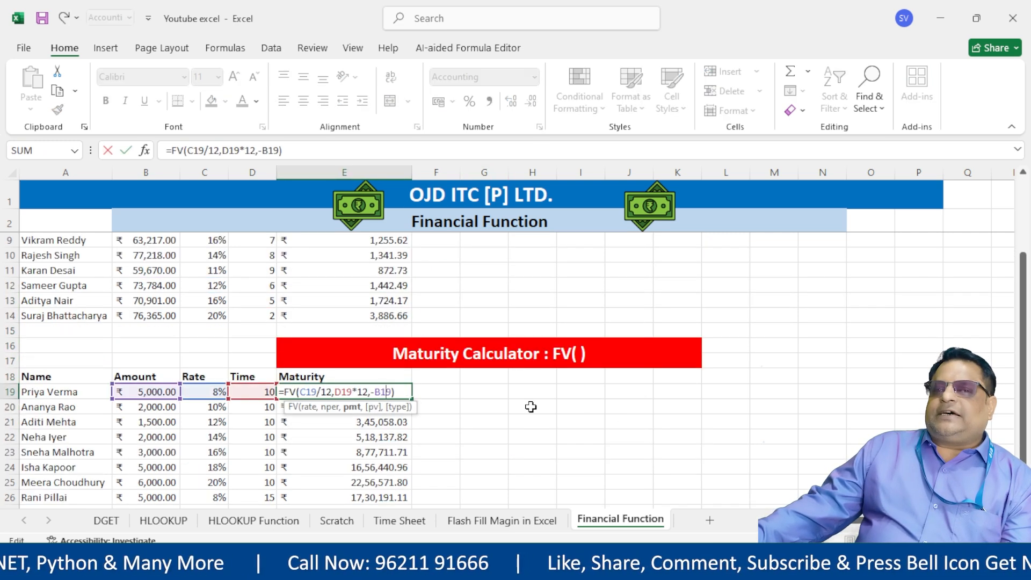
pyautogui.press('Escape')
pyautogui.scroll(2, 510, 354)
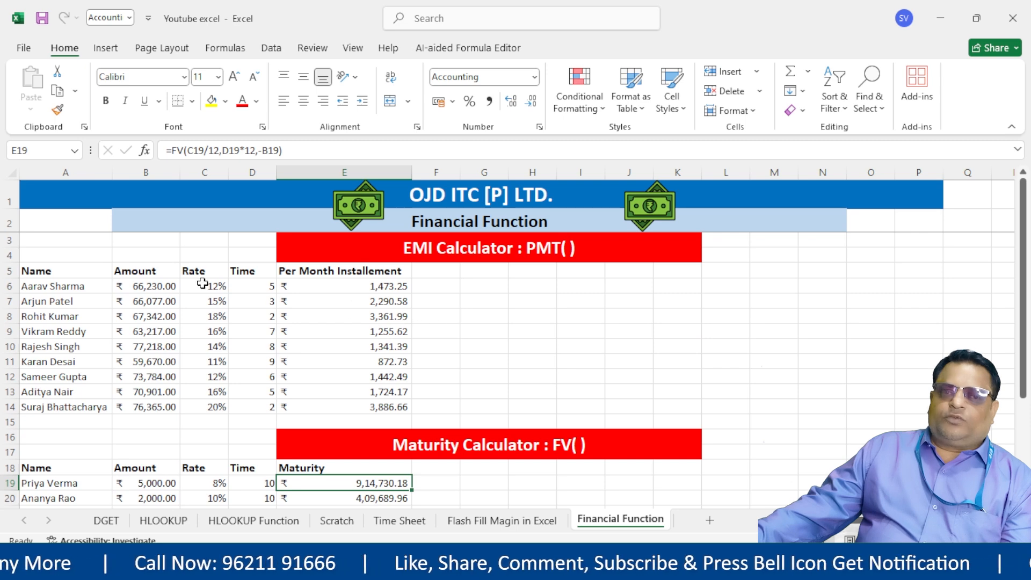
# - Compare the loan amounts with the monthly installments and examine the -B6 argument of the PMT formula in E6
pyautogui.moveTo(145, 275); pyautogui.dragTo(155, 405)
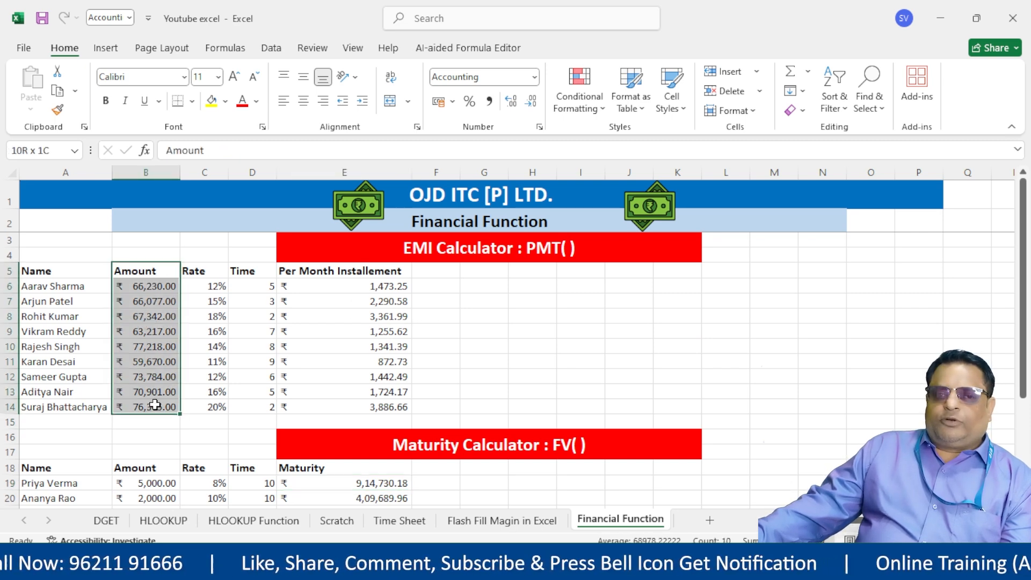
pyautogui.moveTo(392, 271); pyautogui.dragTo(376, 409)
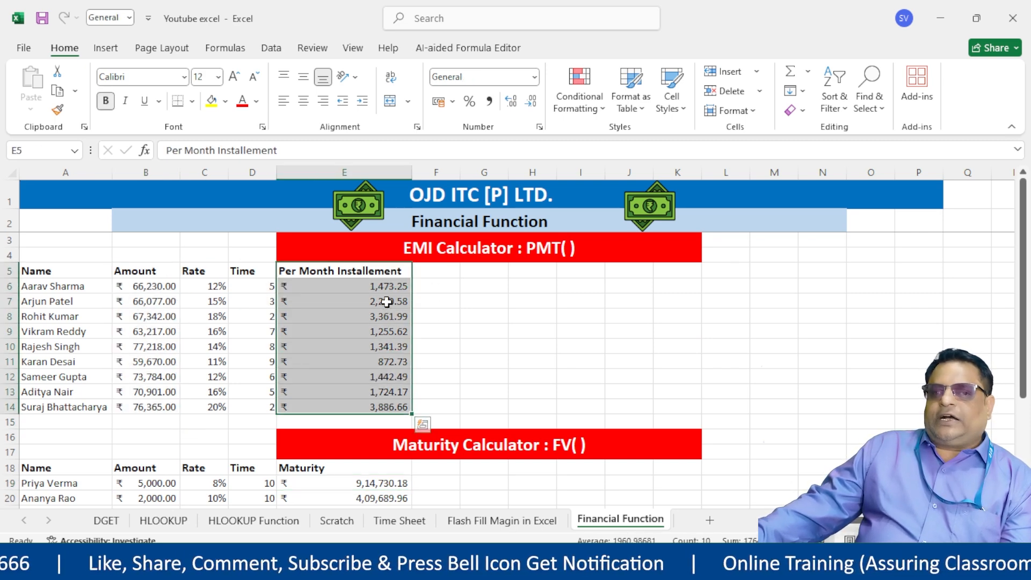
pyautogui.click(370, 289)
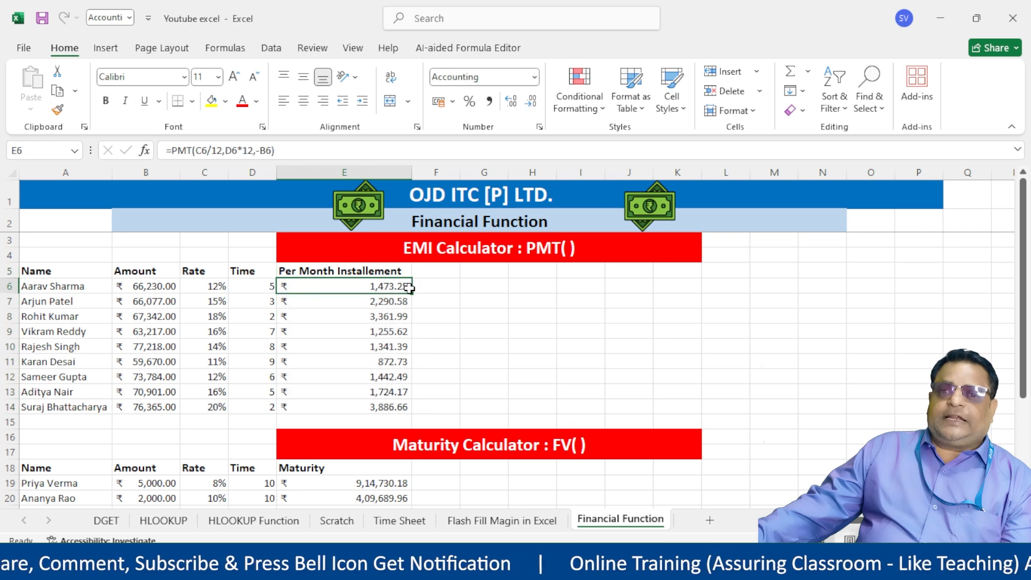
pyautogui.doubleClick(402, 286)
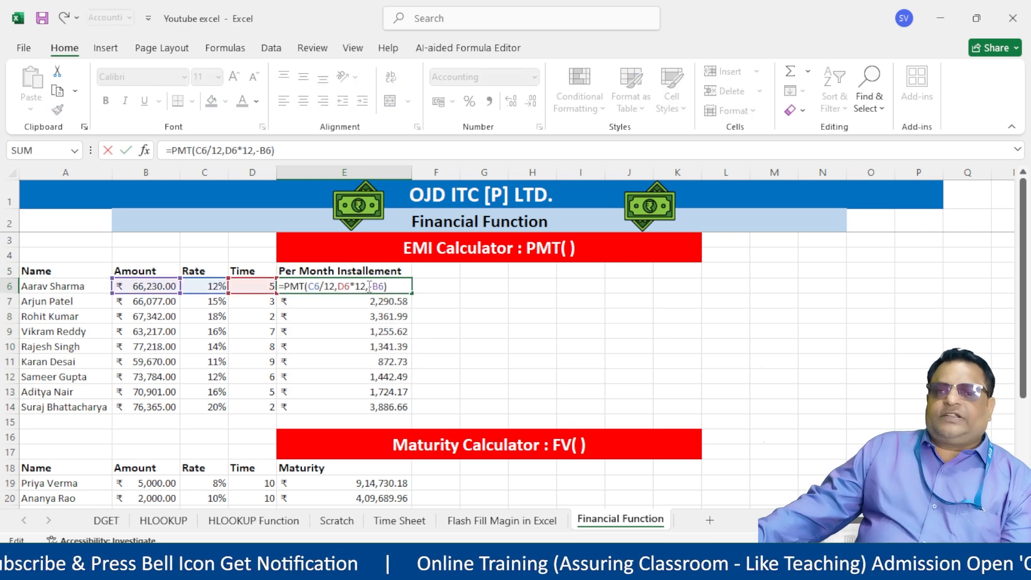
pyautogui.moveTo(386, 286); pyautogui.dragTo(368, 286)
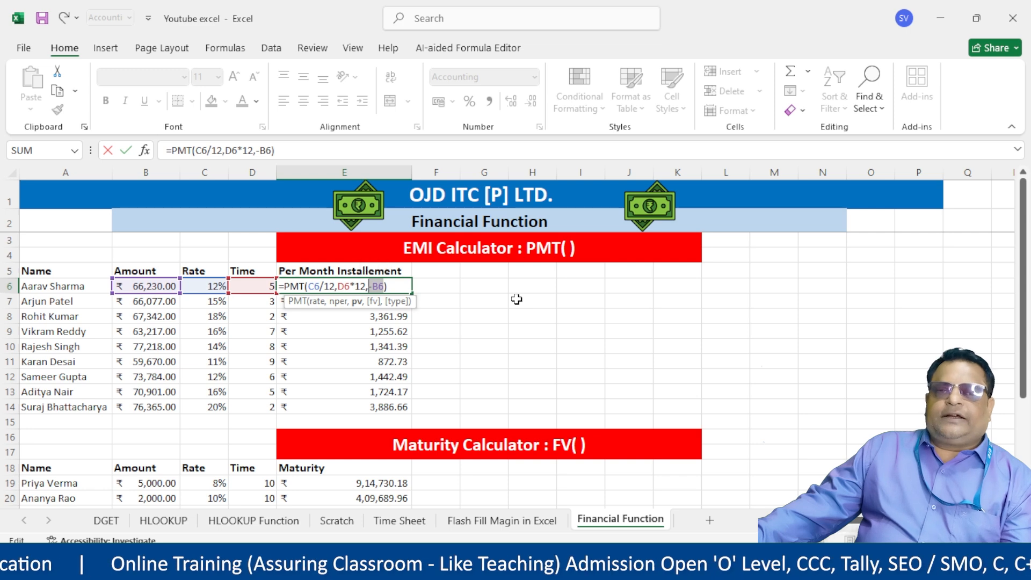
pyautogui.press('Escape')
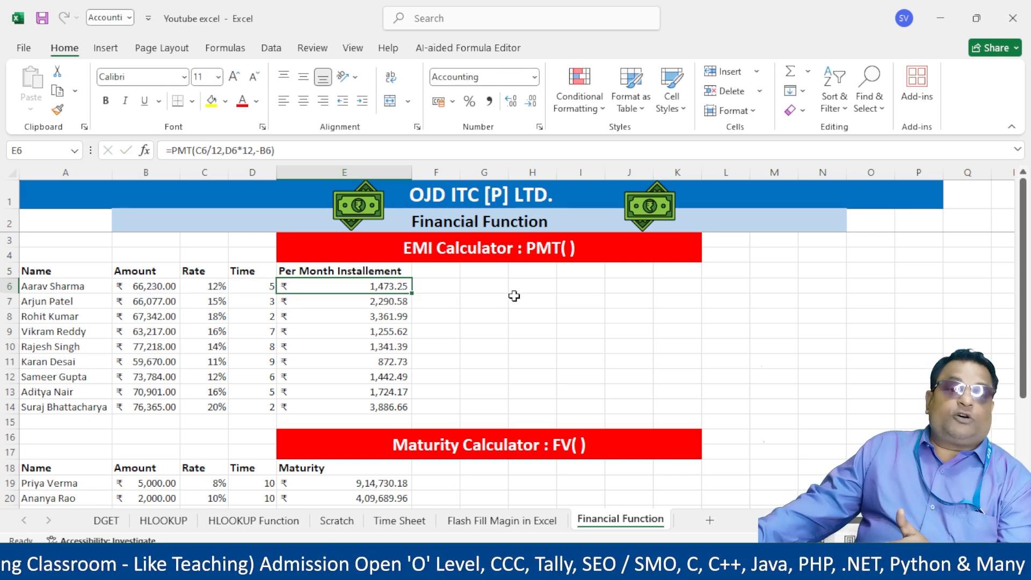
# - Review the Maturity Calculator rows and examine the -B19 payment argument of the FV formula in E19
pyautogui.scroll(-4, 476, 312)
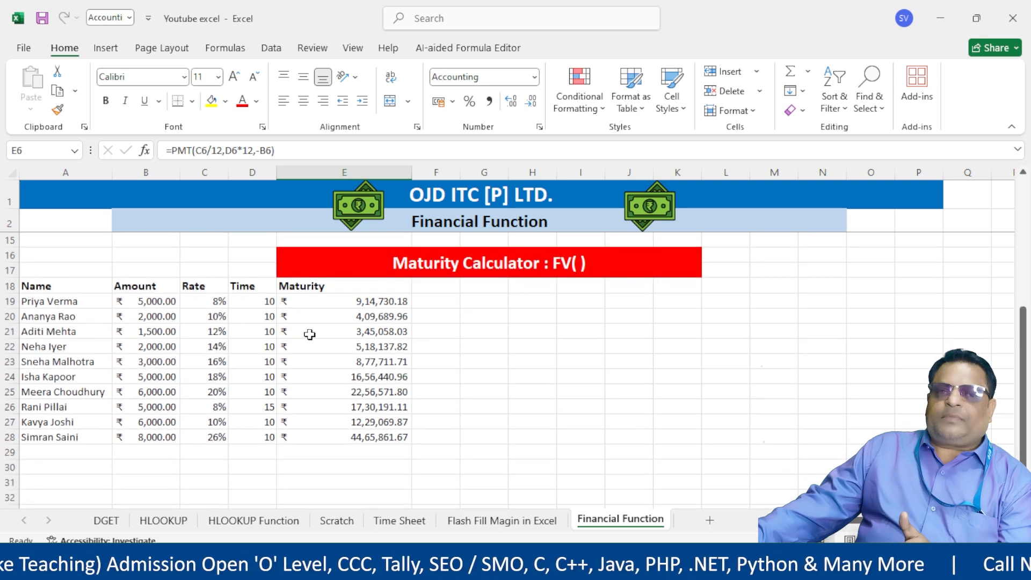
pyautogui.moveTo(46, 300); pyautogui.dragTo(399, 438)
pyautogui.click(391, 330)
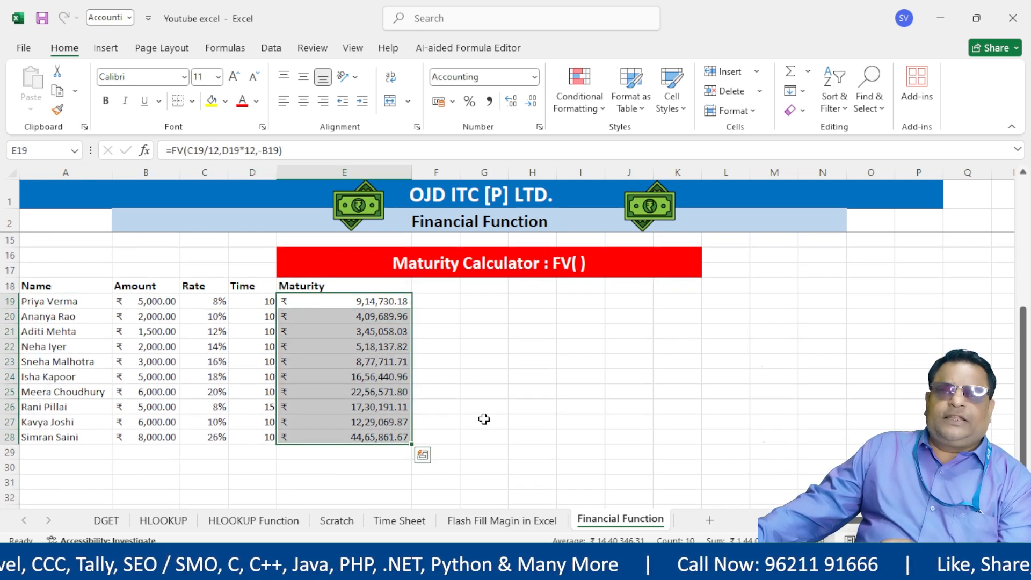
pyautogui.click(483, 421)
pyautogui.doubleClick(372, 302)
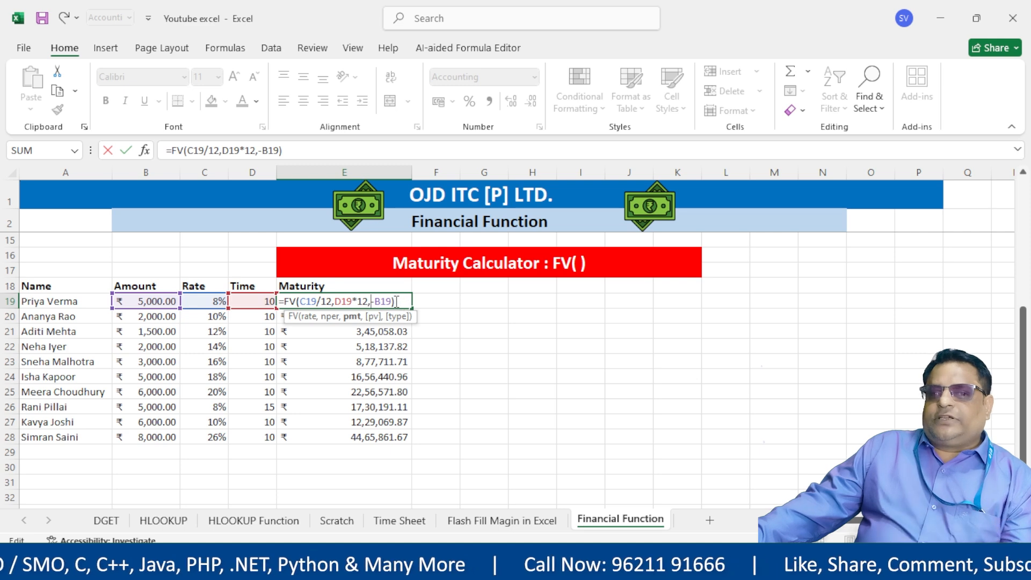
pyautogui.moveTo(392, 300); pyautogui.dragTo(370, 299)
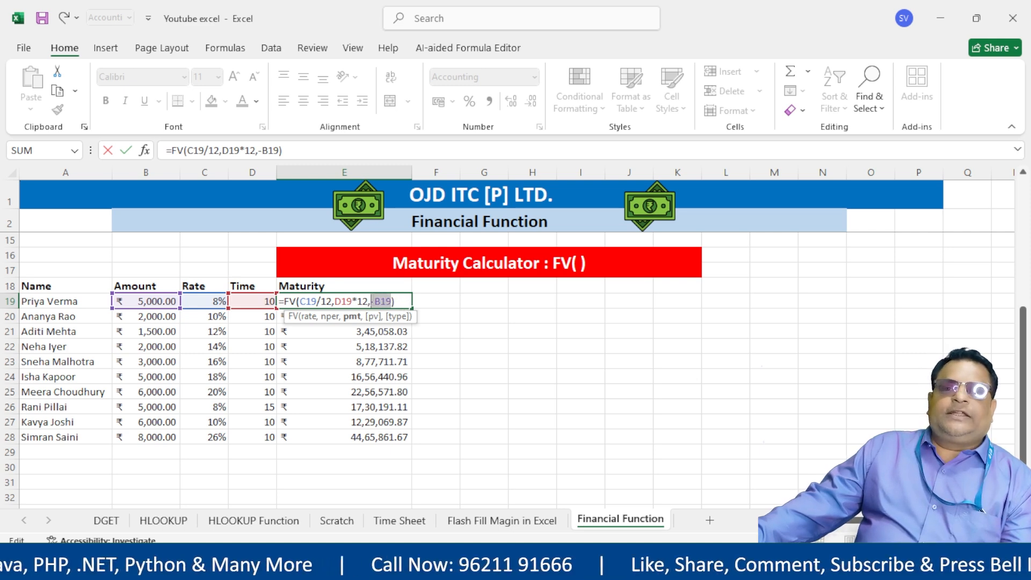
pyautogui.click(381, 301)
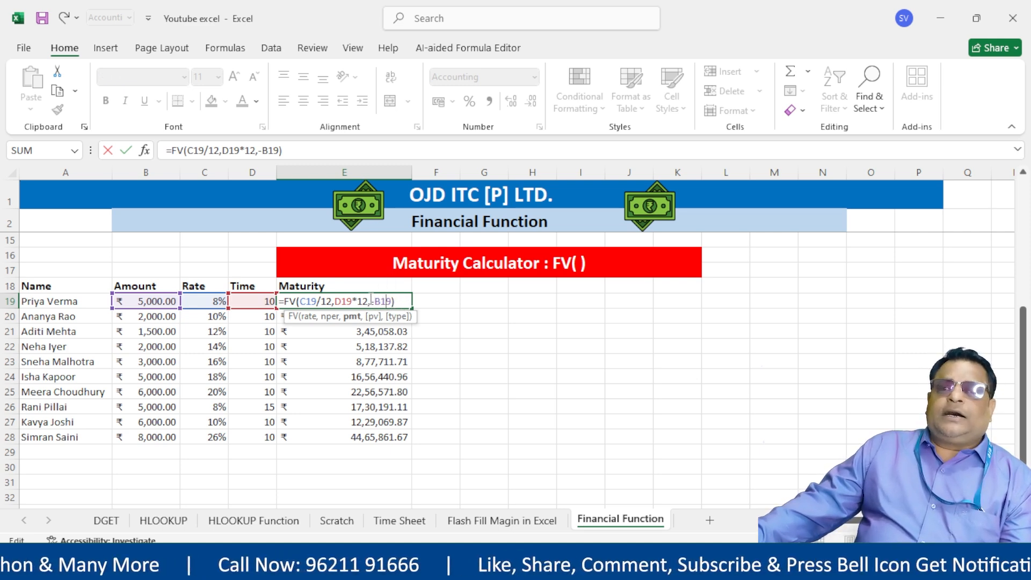
pyautogui.click(372, 300)
pyautogui.moveTo(375, 299); pyautogui.dragTo(397, 300)
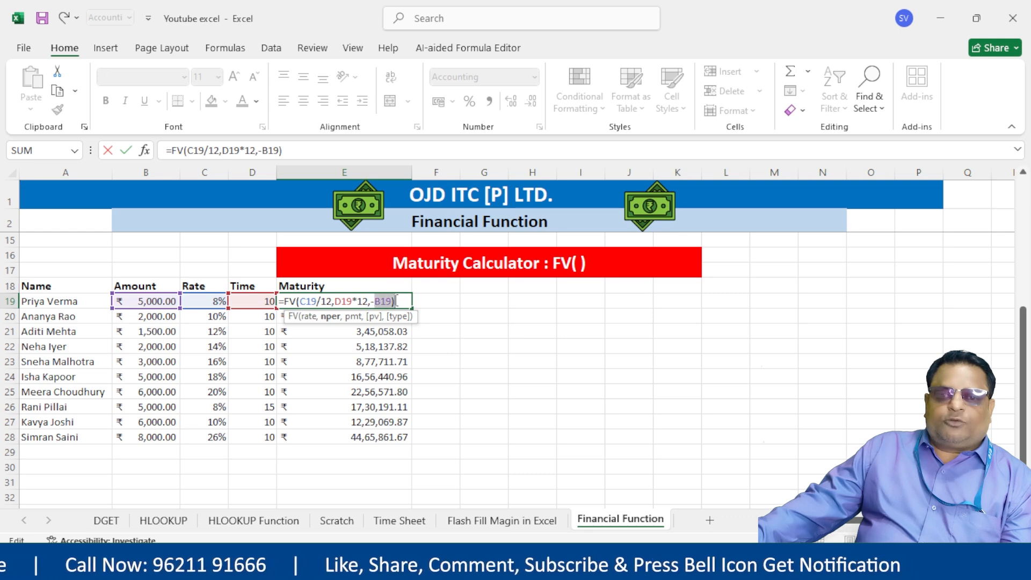
pyautogui.press('Return')
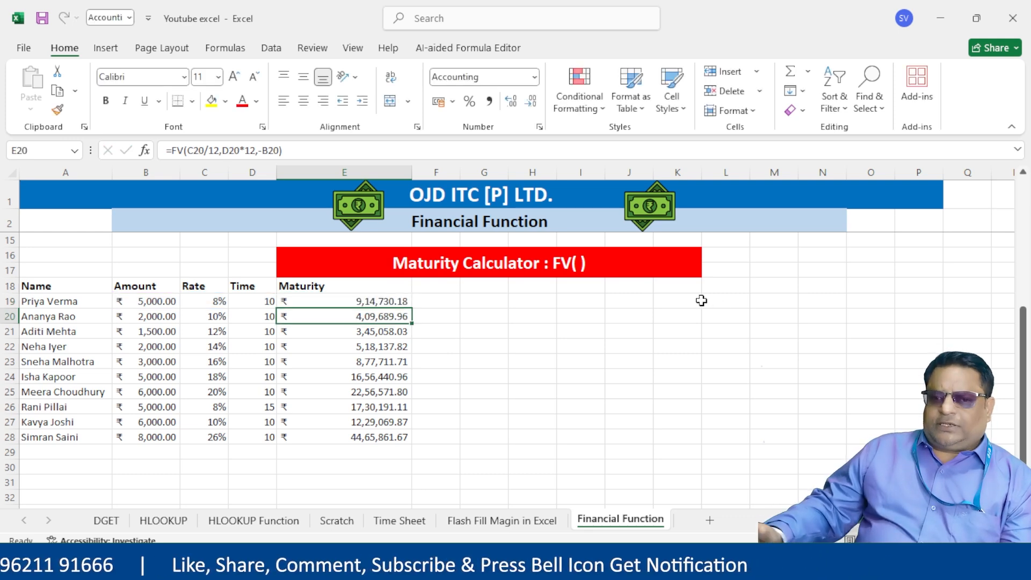
pyautogui.scroll(4, 413, 357)
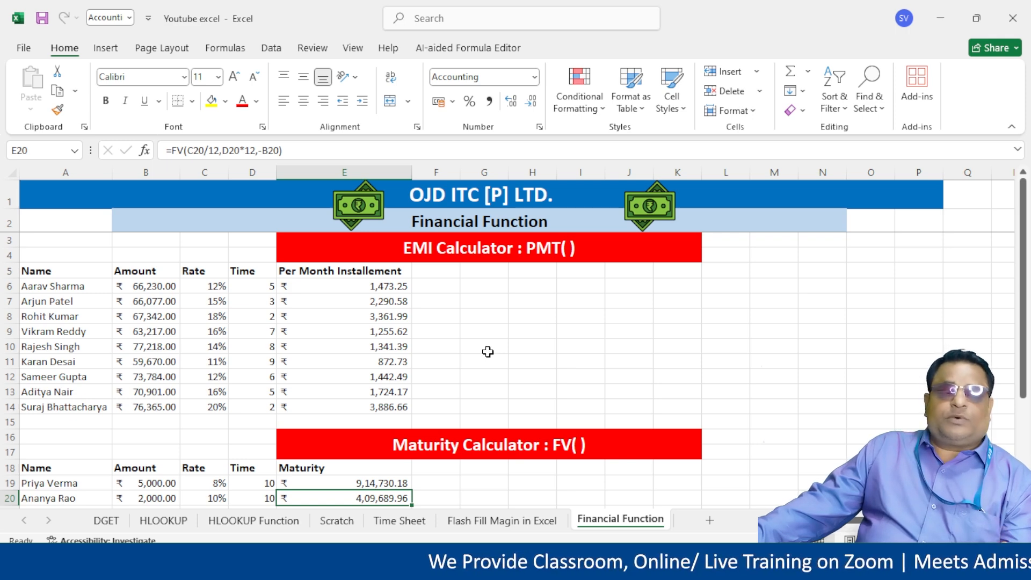
pyautogui.moveTo(448, 246); pyautogui.dragTo(459, 351)
pyautogui.click(525, 391)
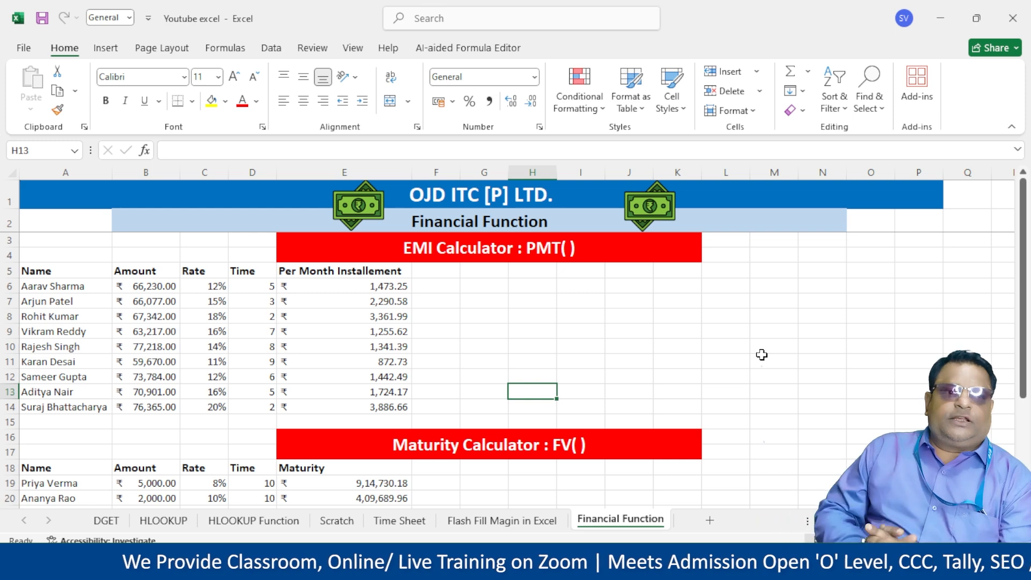